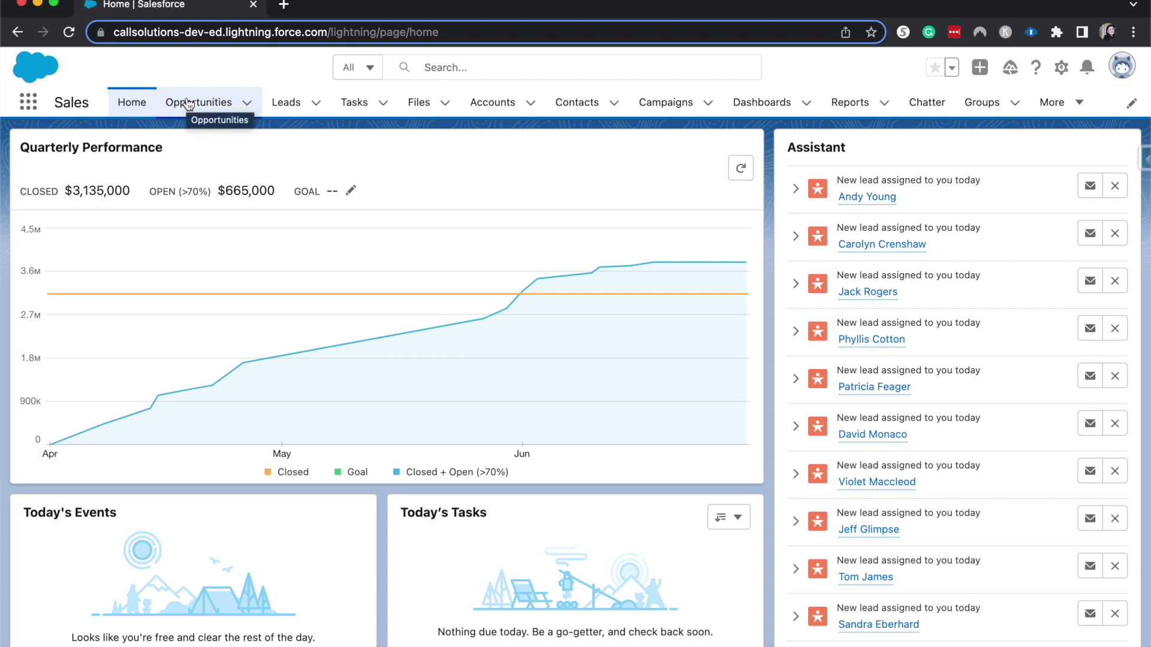
Open the Pyramid Emergency Generators opportunity from the Opportunities tab.
click(187, 103)
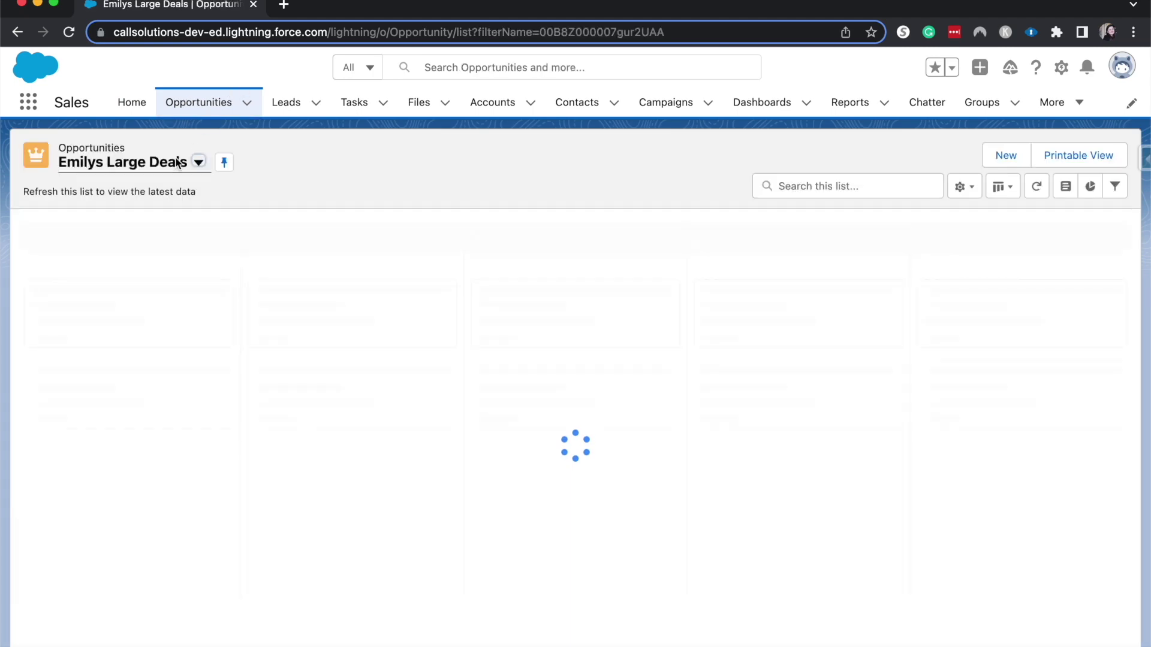
click(85, 312)
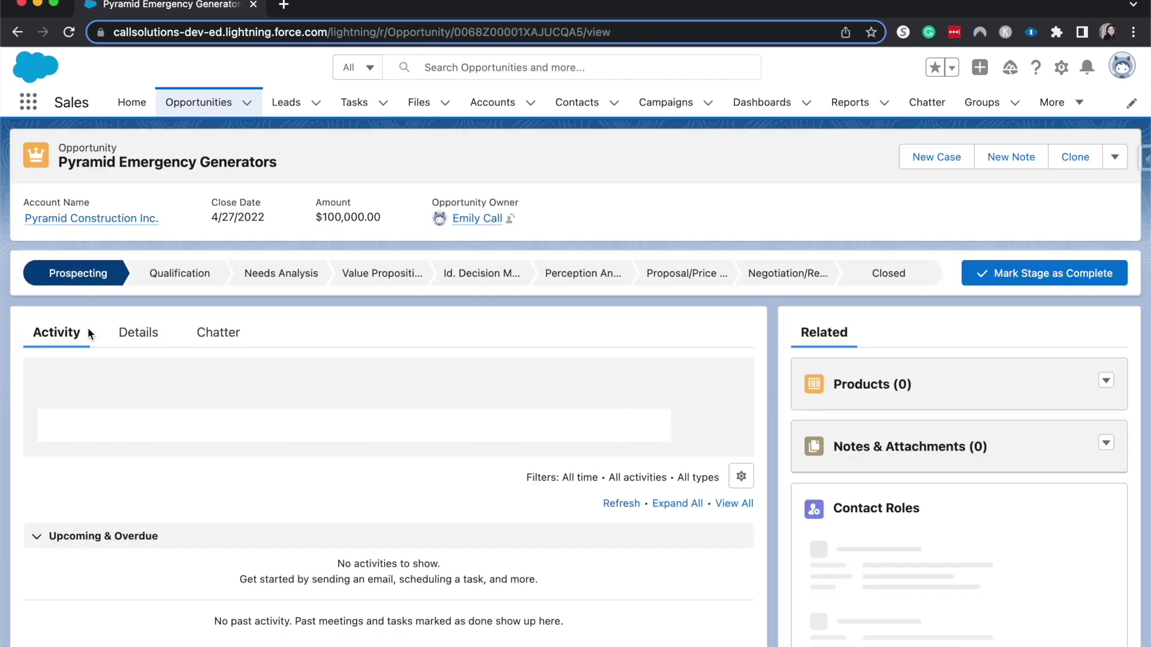
scroll(220, 267, down, 3)
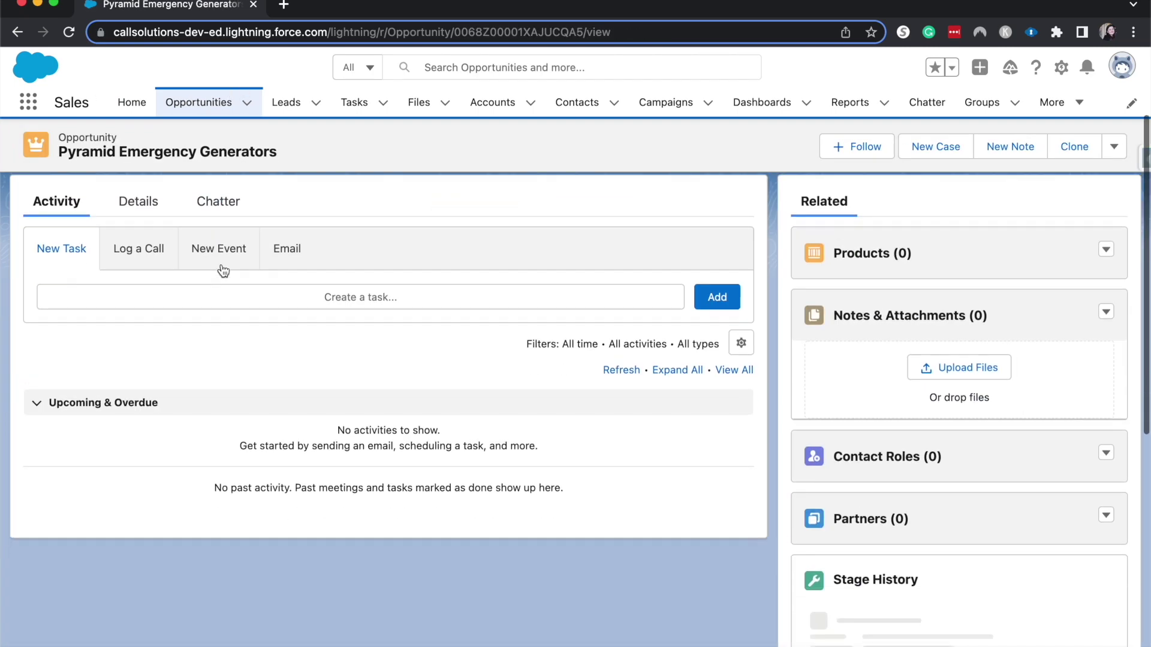
Show its Details fields, including $100,000.00 amount, Prospecting stage and 10% probability.
click(138, 203)
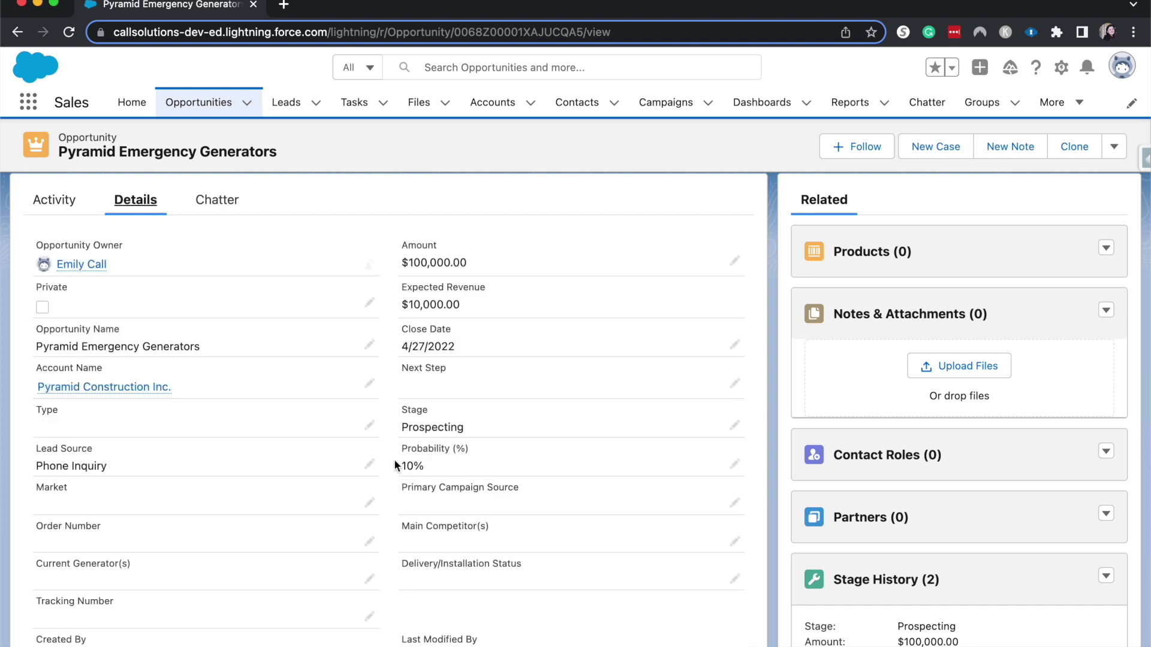
scroll(395, 462, up, 2)
scroll(394, 459, up, 1)
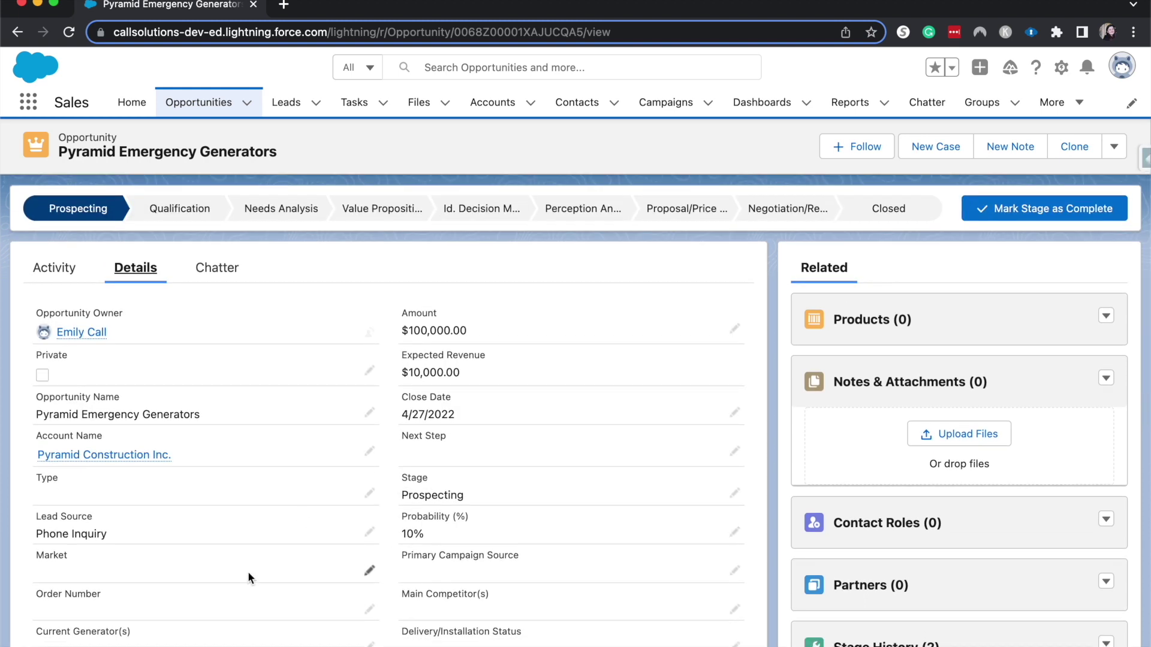
scroll(248, 575, down, 3)
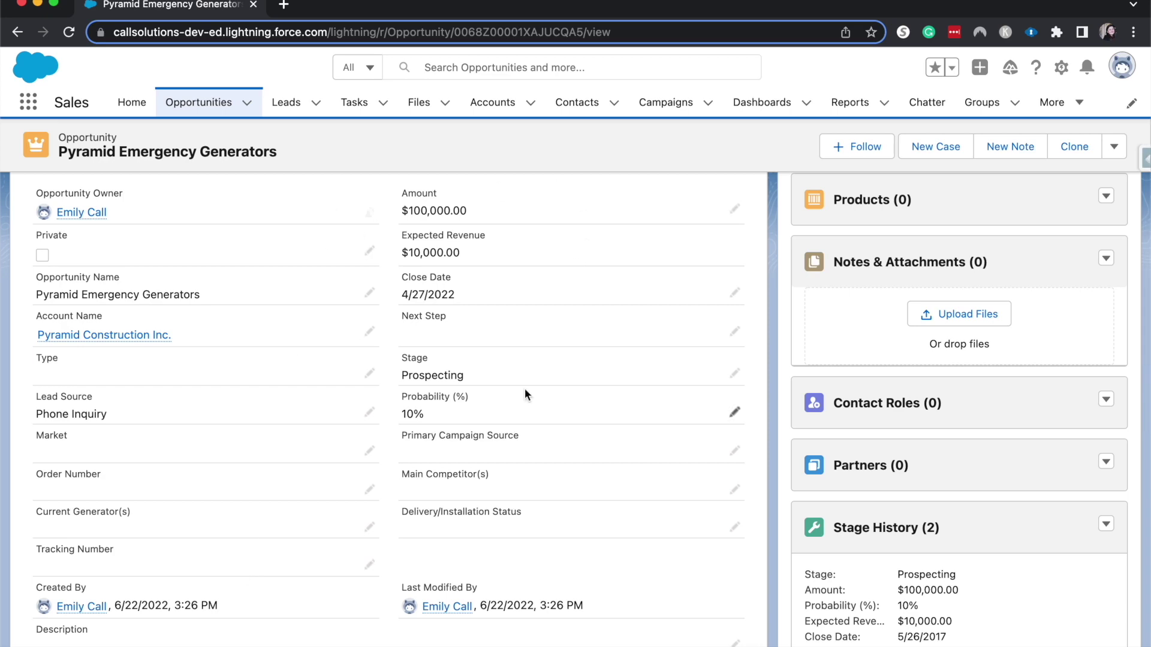
scroll(524, 388, down, 5)
scroll(524, 389, up, 10)
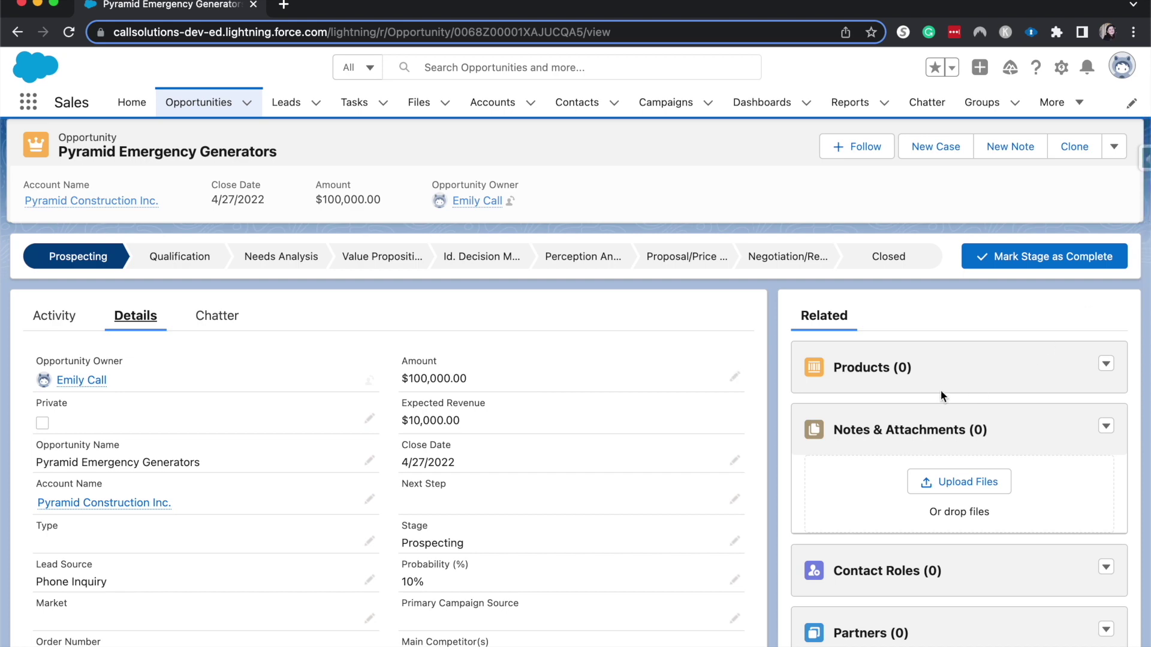
scroll(1046, 367, down, 3)
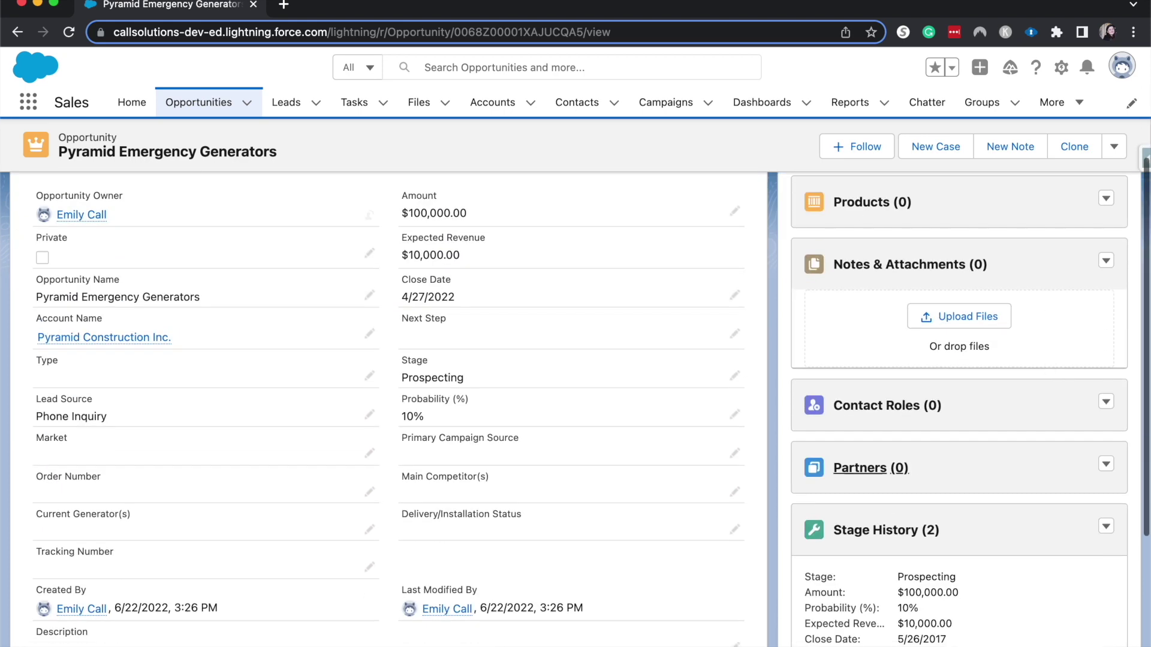
scroll(517, 153, up, 2)
scroll(515, 153, up, 2)
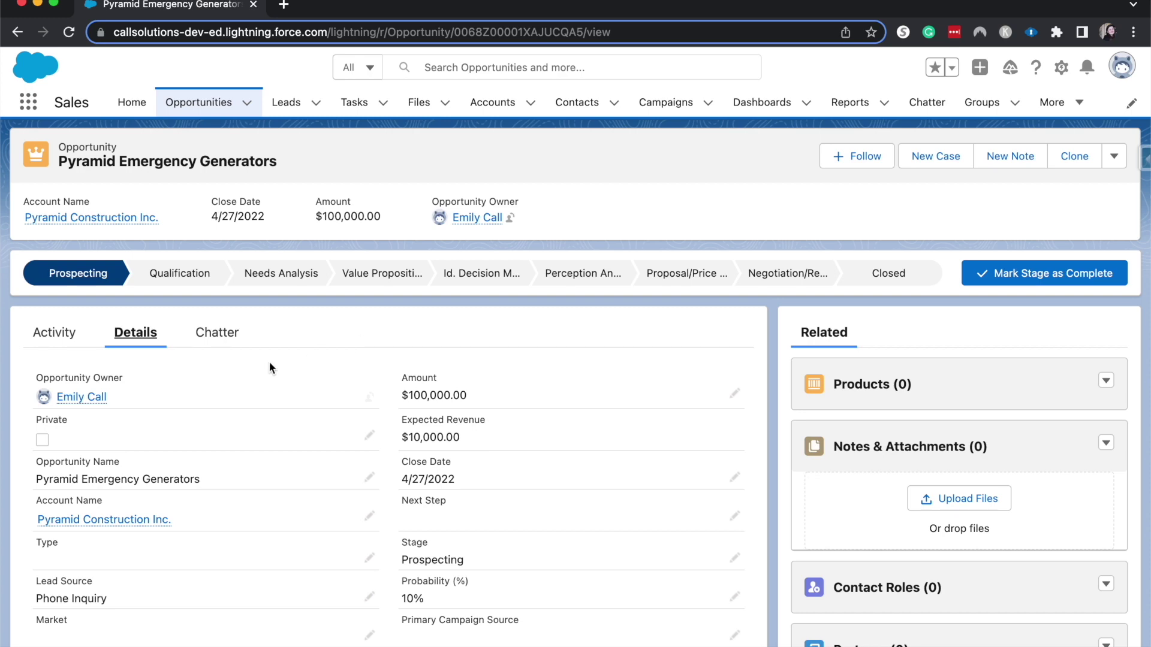
scroll(269, 366, down, 3)
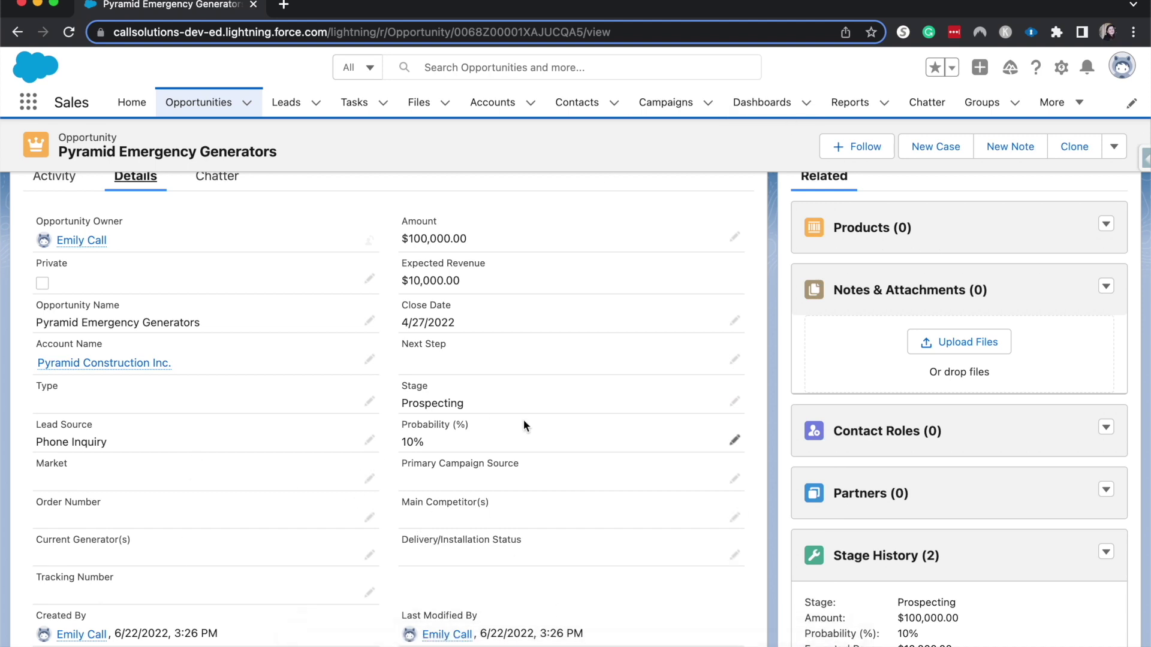
Go to Setup's Opportunity object page layouts and view each profile's layout assignment.
click(1060, 70)
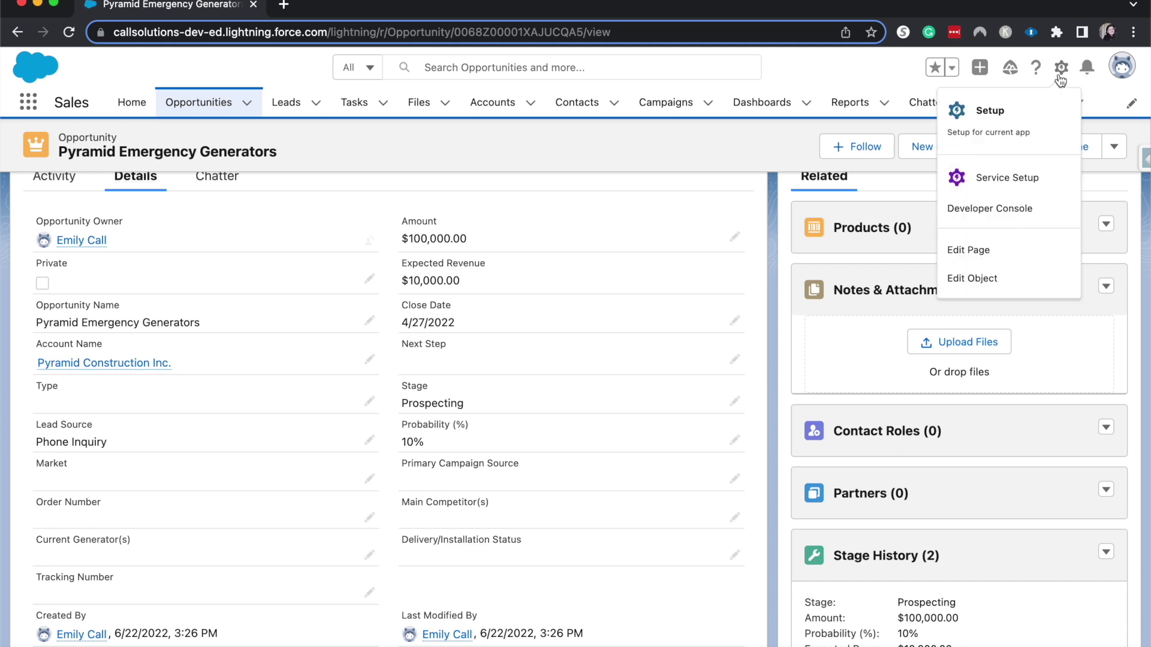
click(1016, 278)
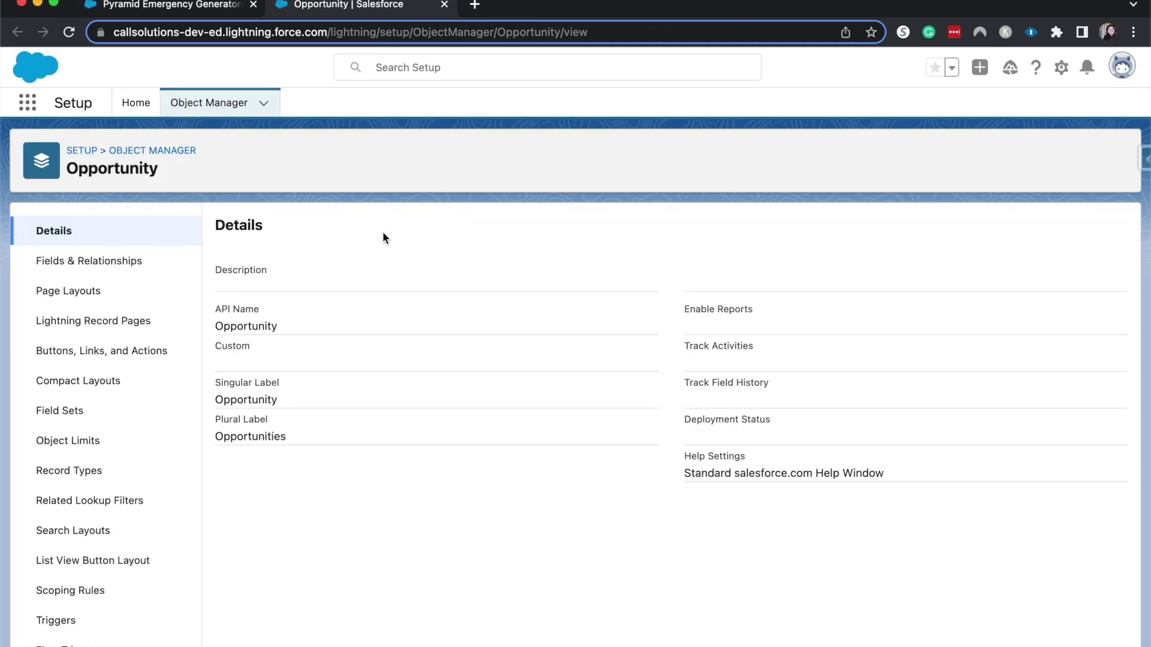
click(182, 303)
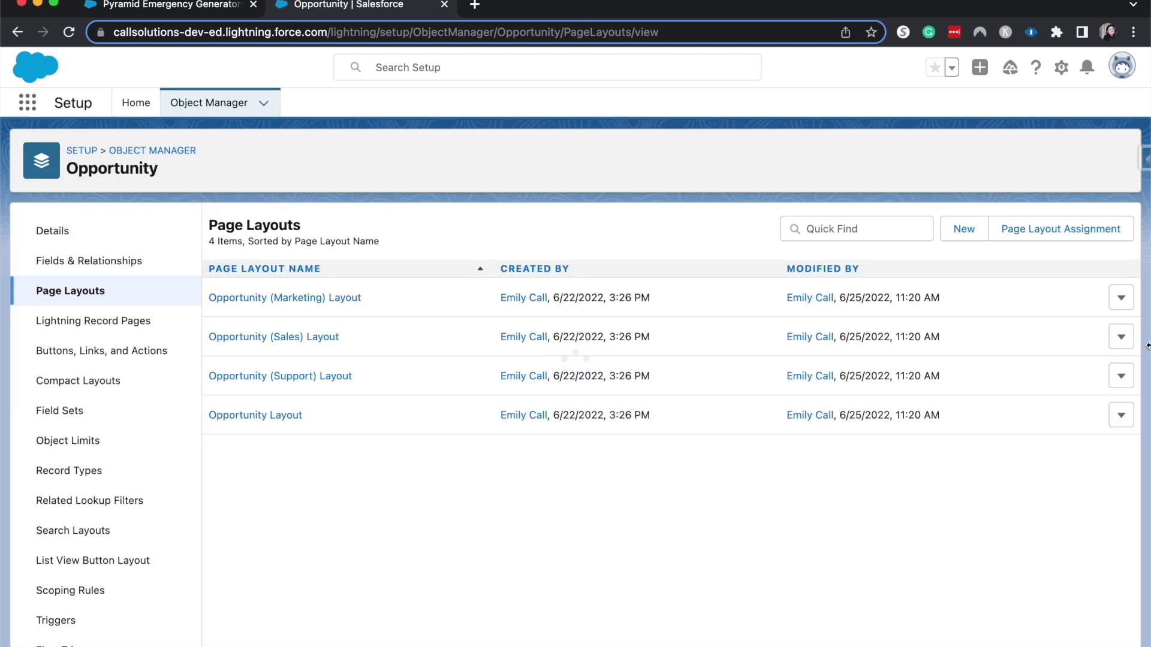
click(1013, 234)
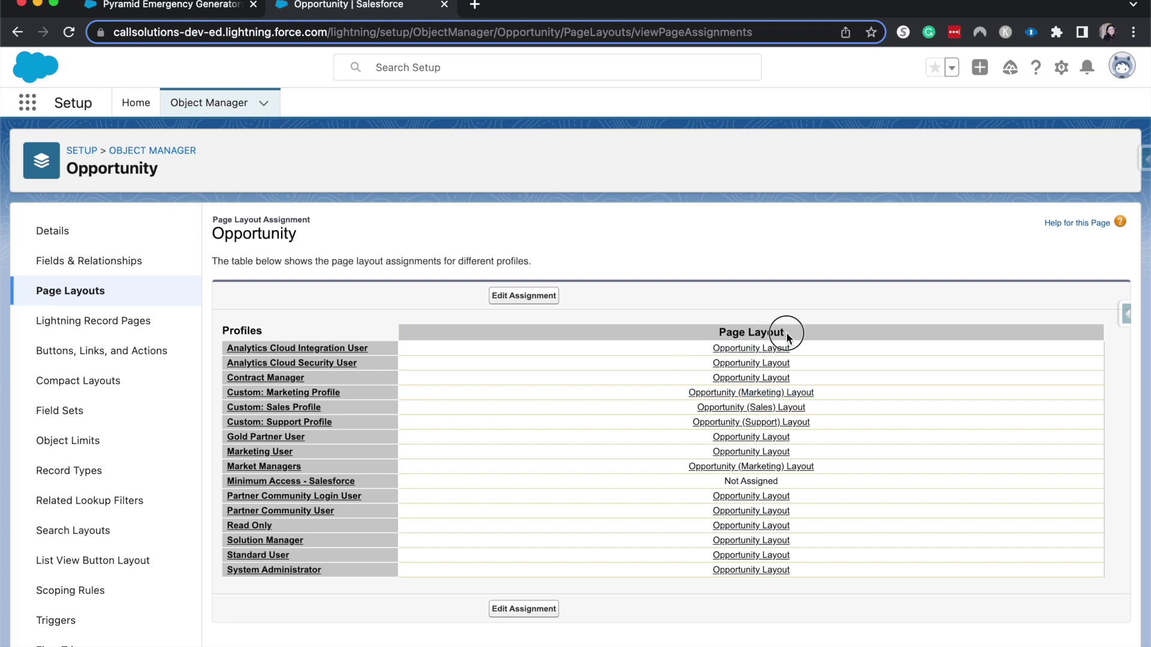
drag(786, 332, 711, 331)
click(1086, 333)
click(721, 330)
click(69, 300)
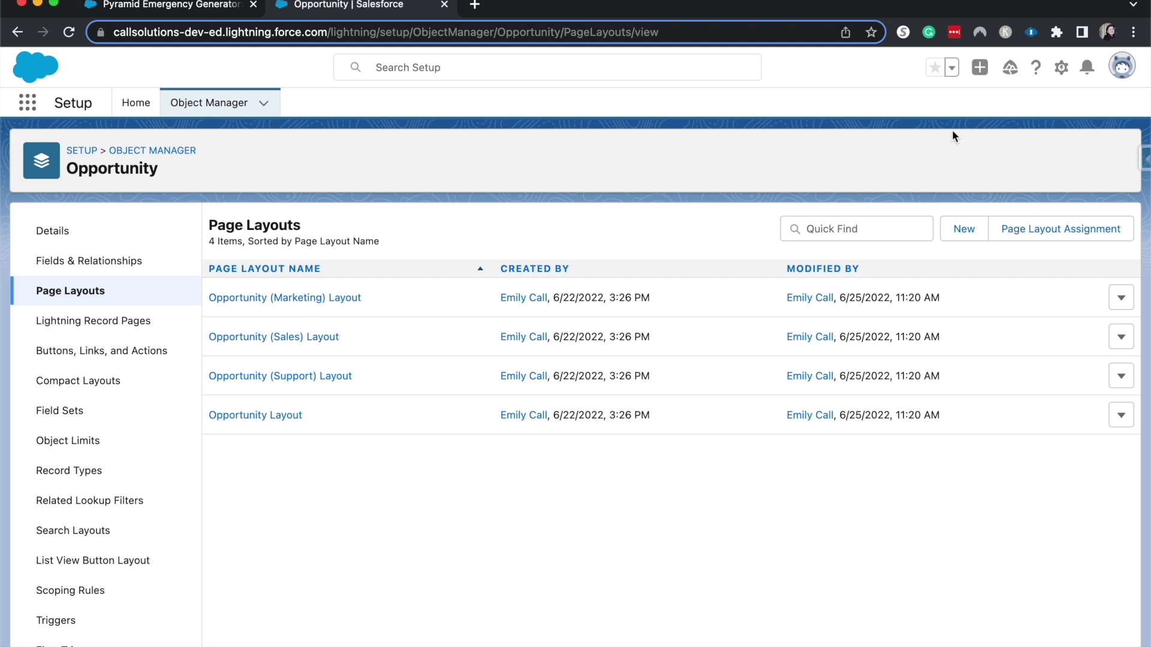
Open the Opportunity Layout from the Page Layouts list in the layout editor.
click(970, 226)
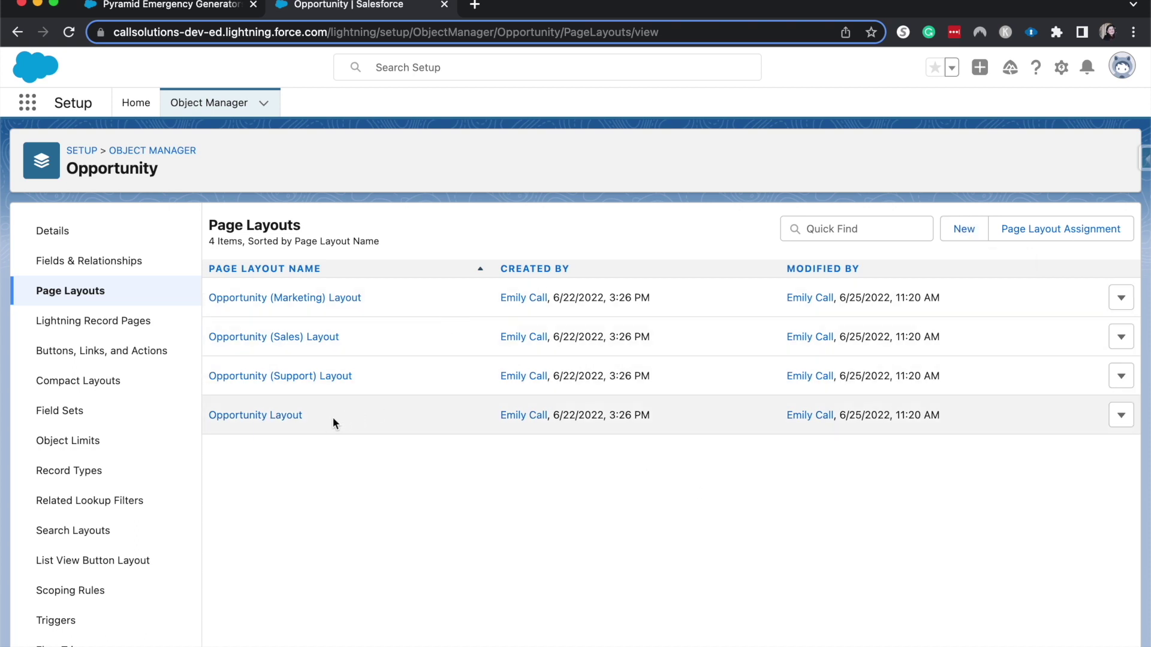
click(303, 419)
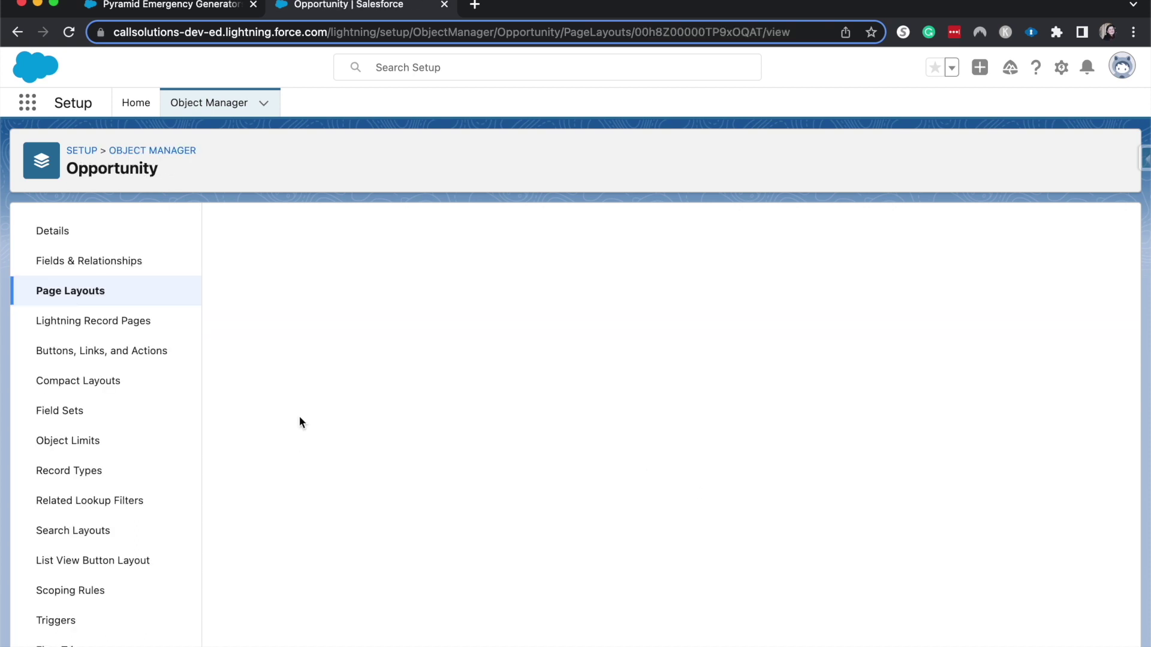
Display the Opportunity Information section header on the Detail Page as well as the Edit Page.
scroll(387, 460, down, 1)
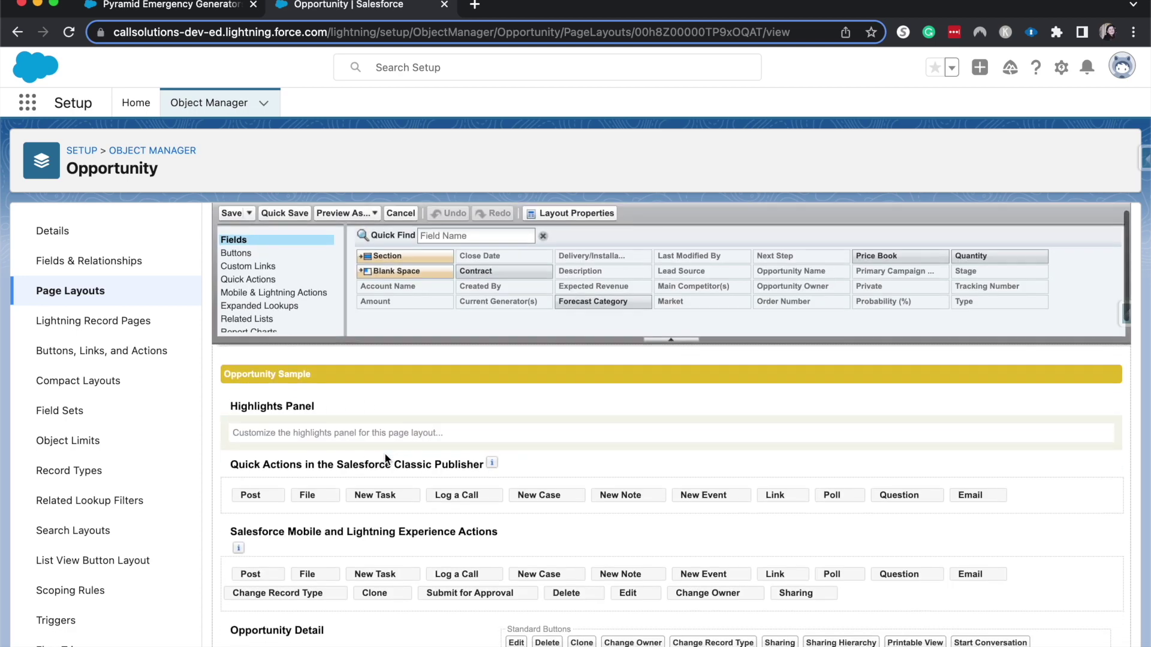
scroll(385, 456, down, 5)
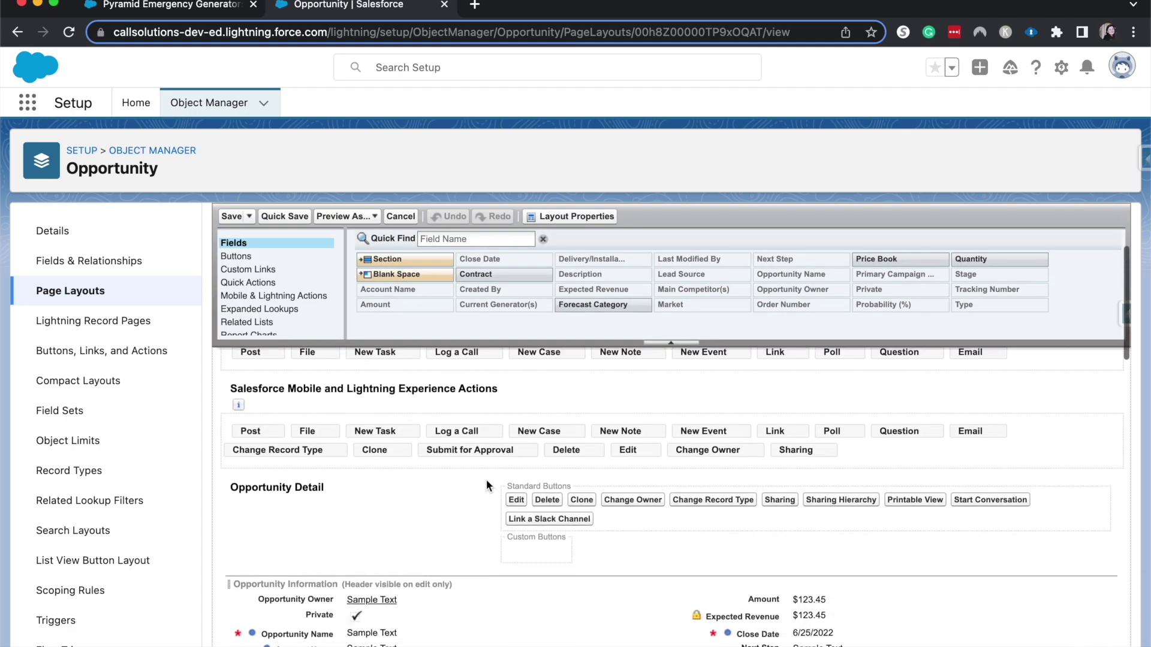
scroll(487, 479, down, 5)
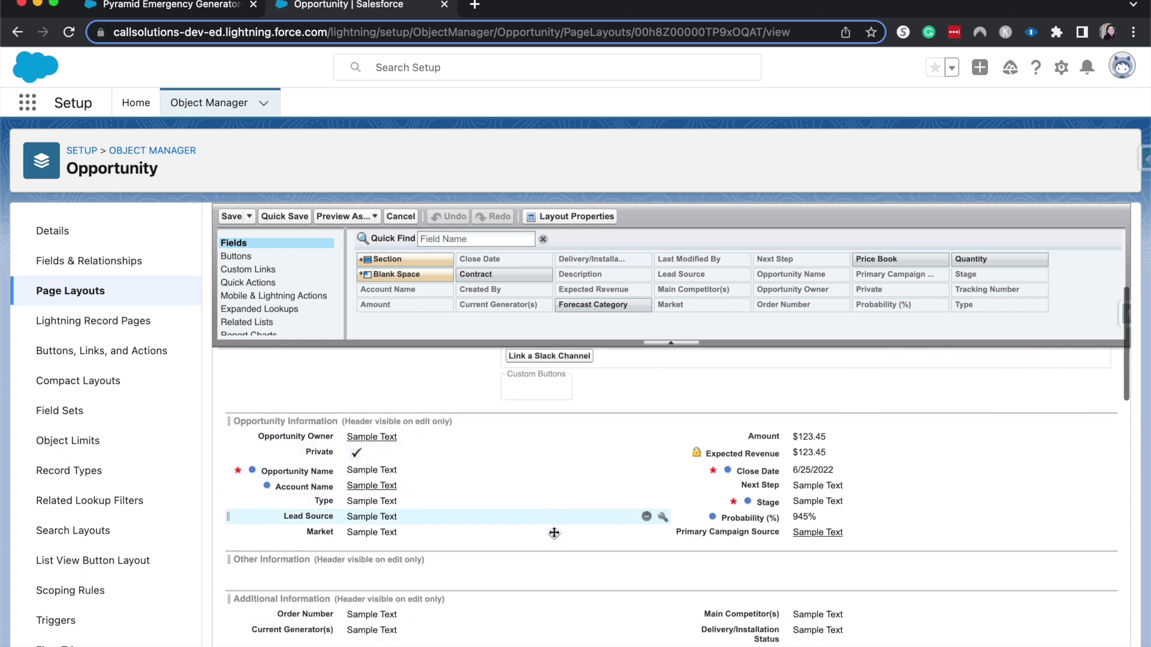
scroll(554, 532, down, 2)
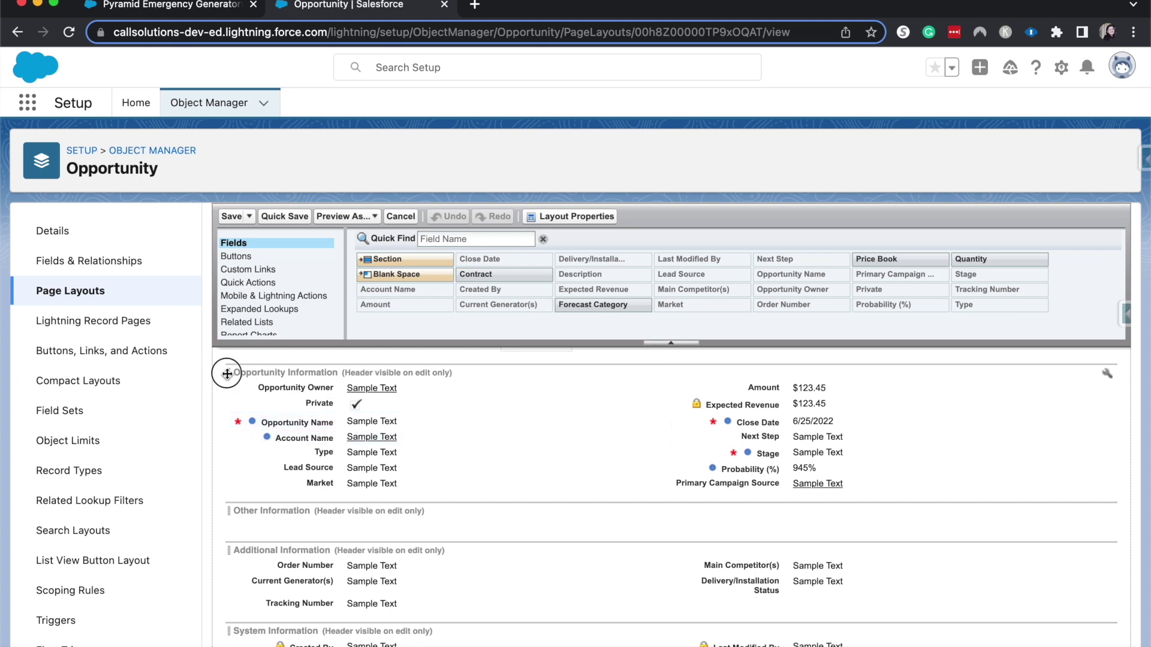
click(1106, 377)
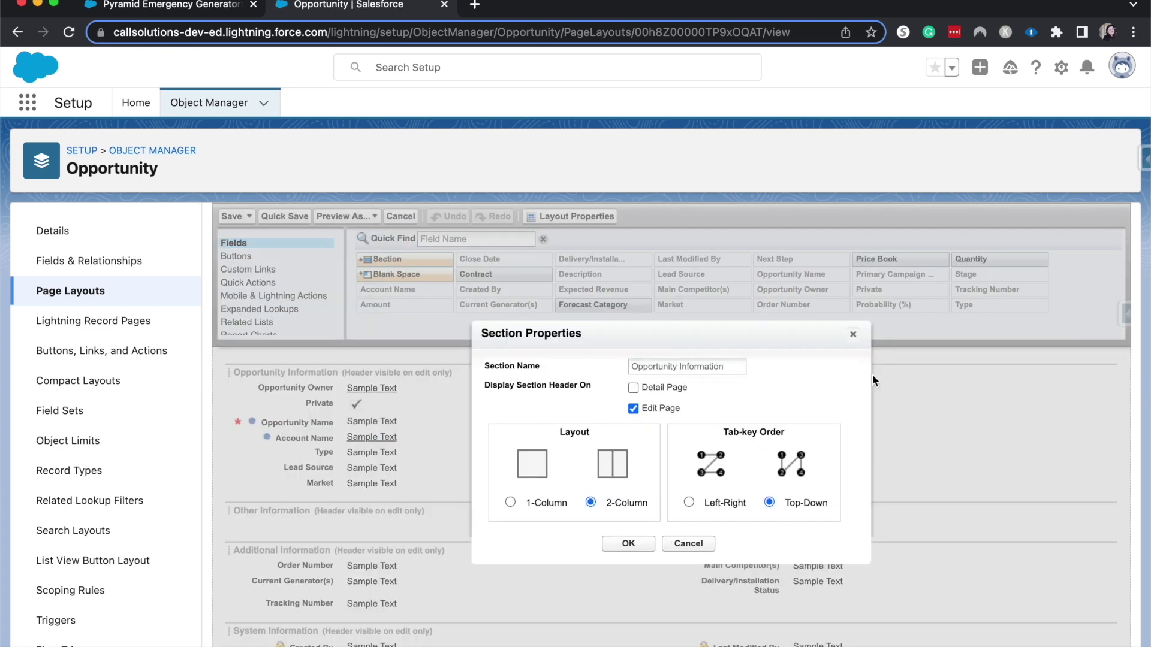
click(660, 390)
click(623, 543)
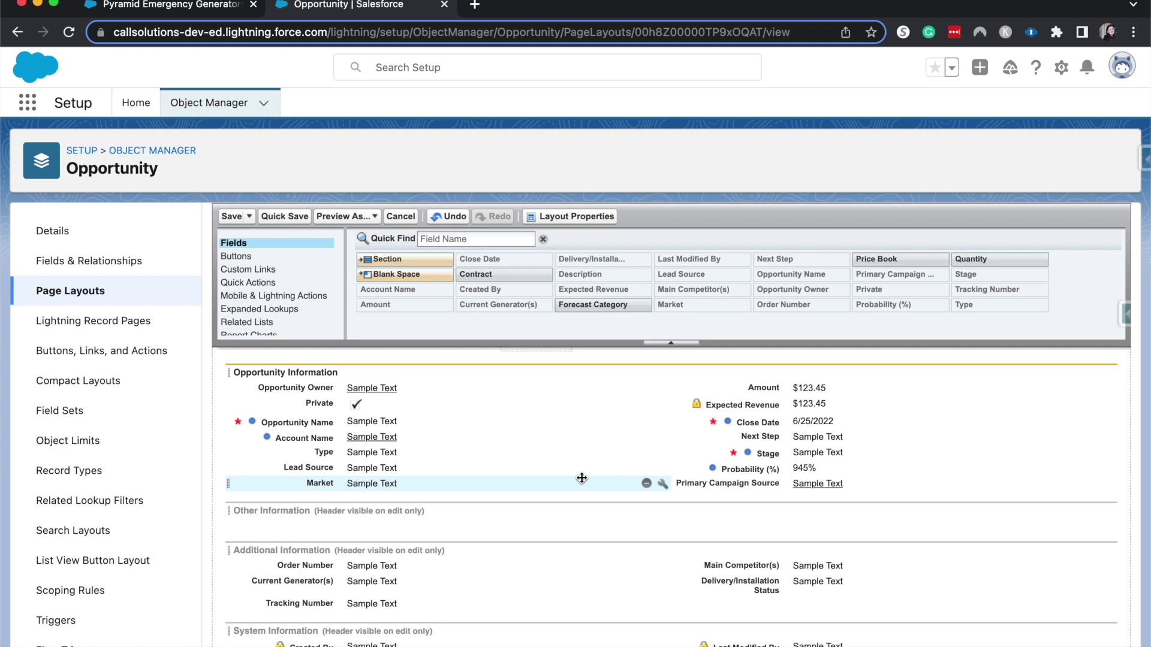
scroll(602, 408, down, 1)
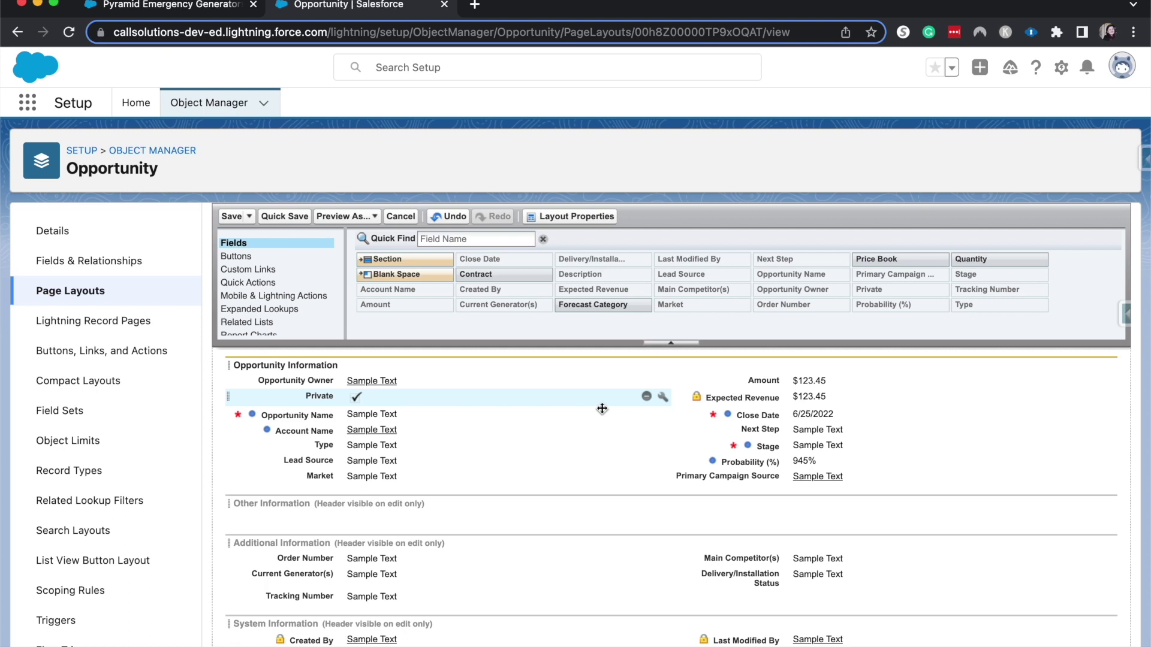
scroll(414, 429, down, 5)
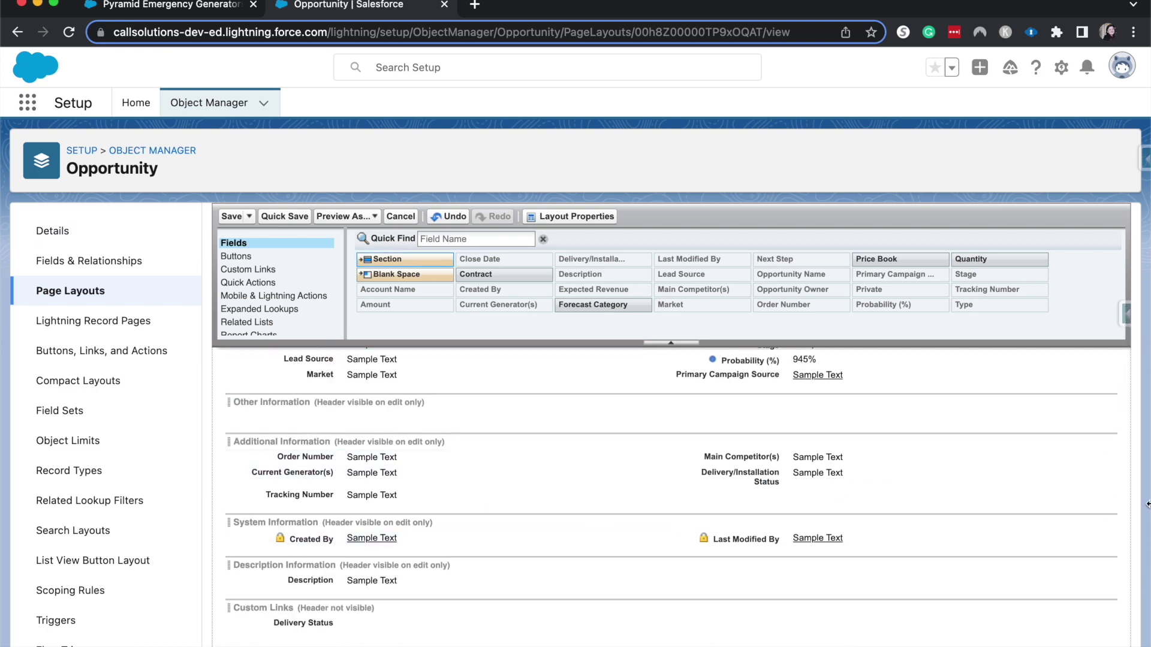
click(1108, 524)
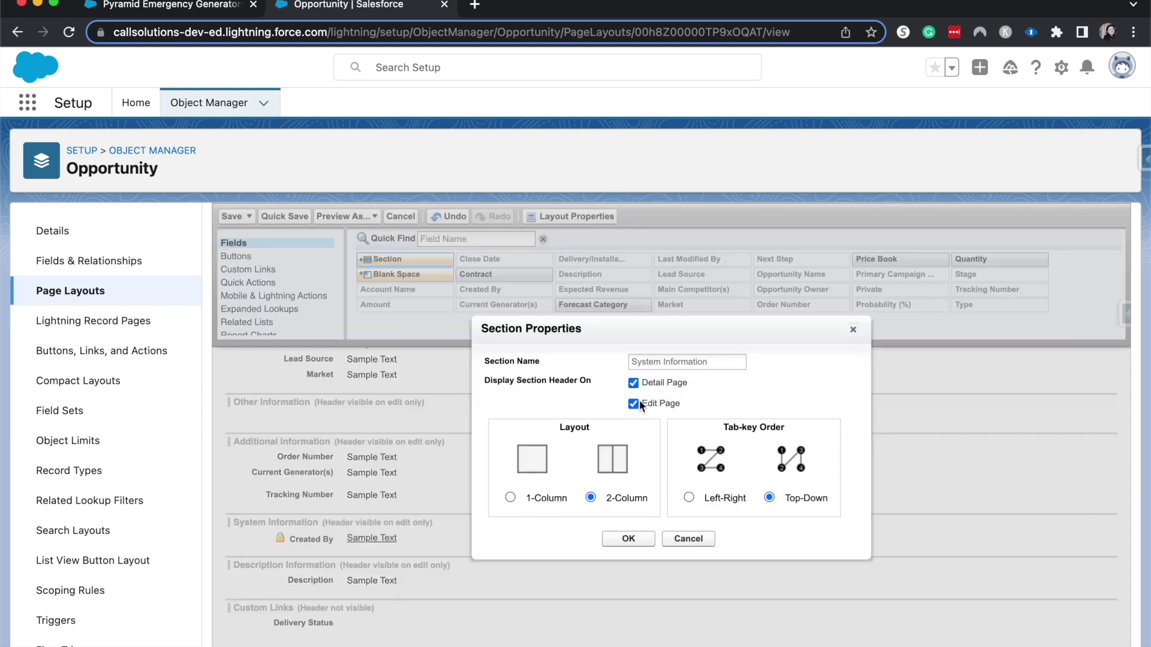
Confirm System Information's header setting and show the Additional Information header on the Detail Page.
click(604, 539)
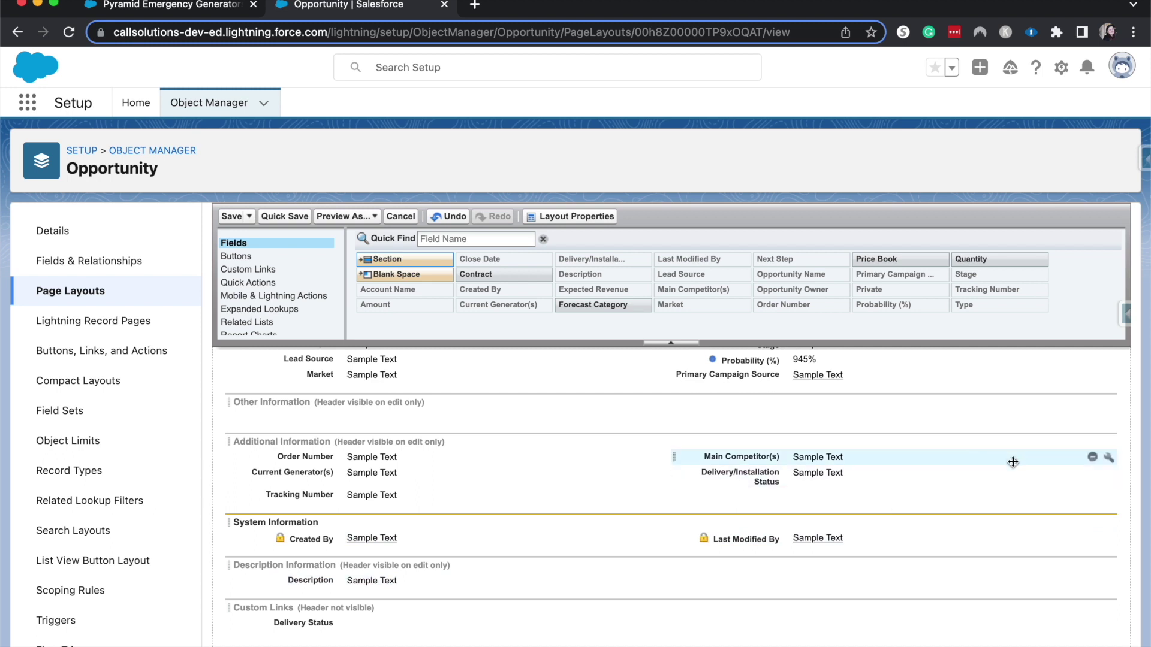
click(1107, 442)
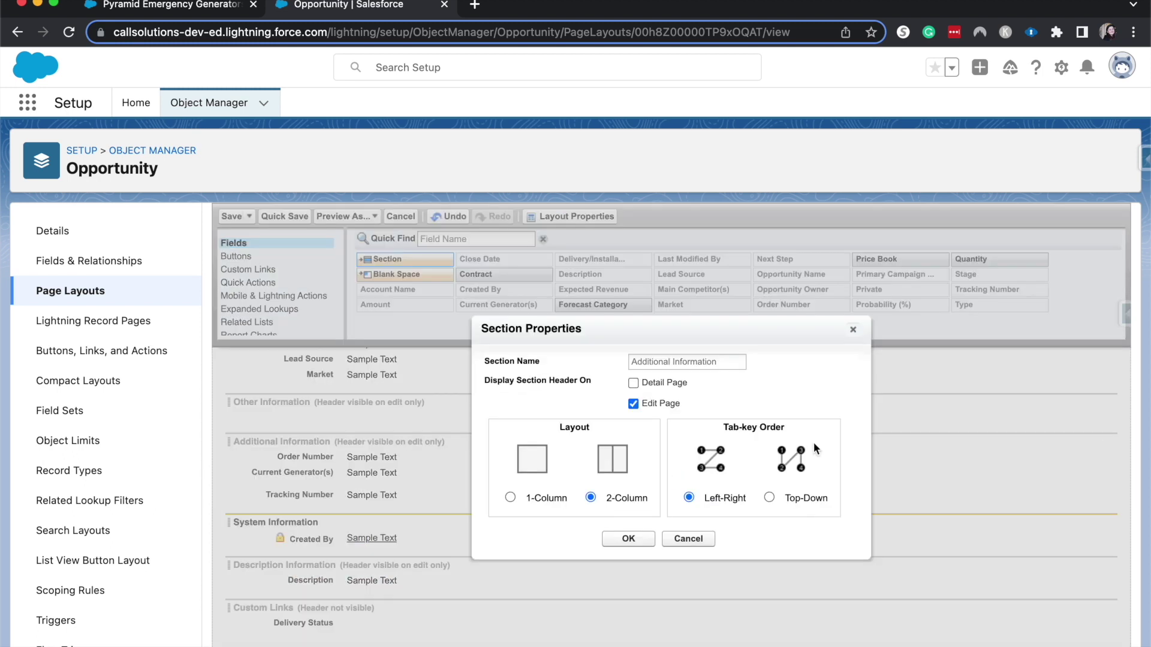
click(658, 384)
click(656, 362)
click(628, 539)
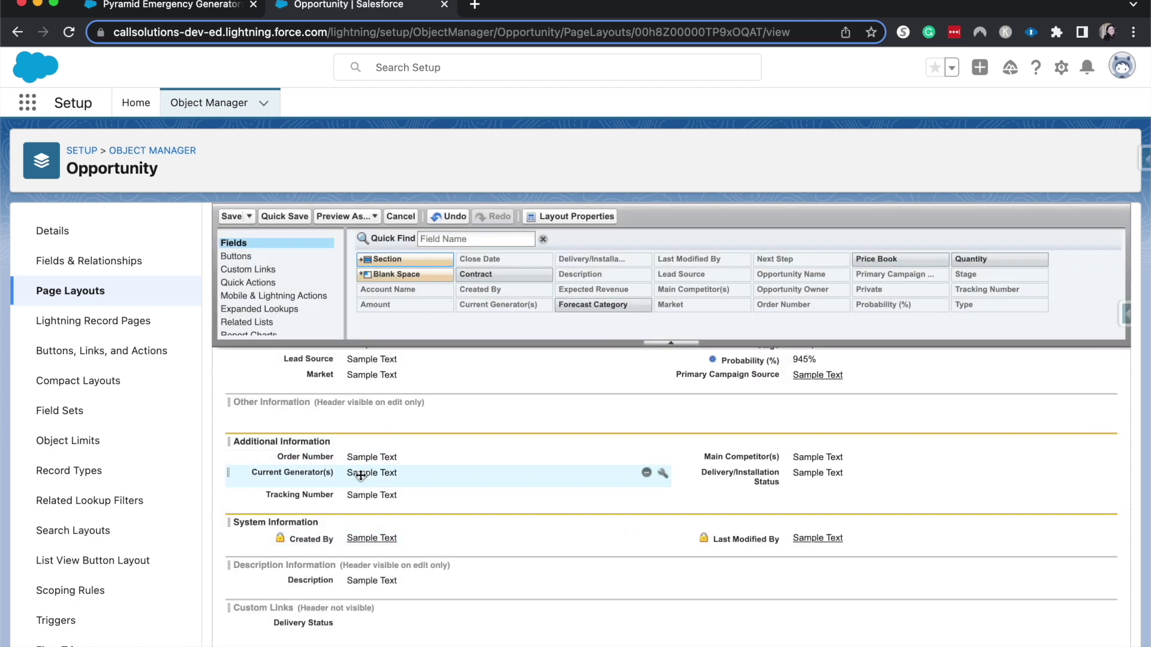
scroll(353, 457, up, 3)
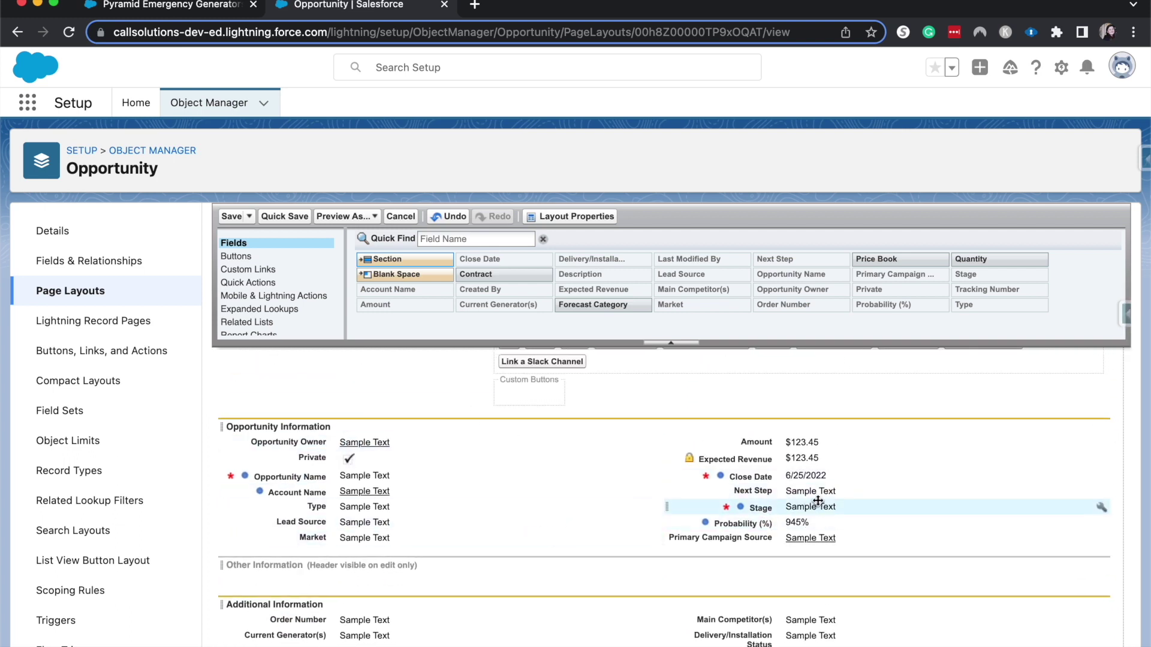
Remove Next Step from Opportunity Information and place Forecast Category under Primary Campaign Source.
drag(823, 491, 1001, 309)
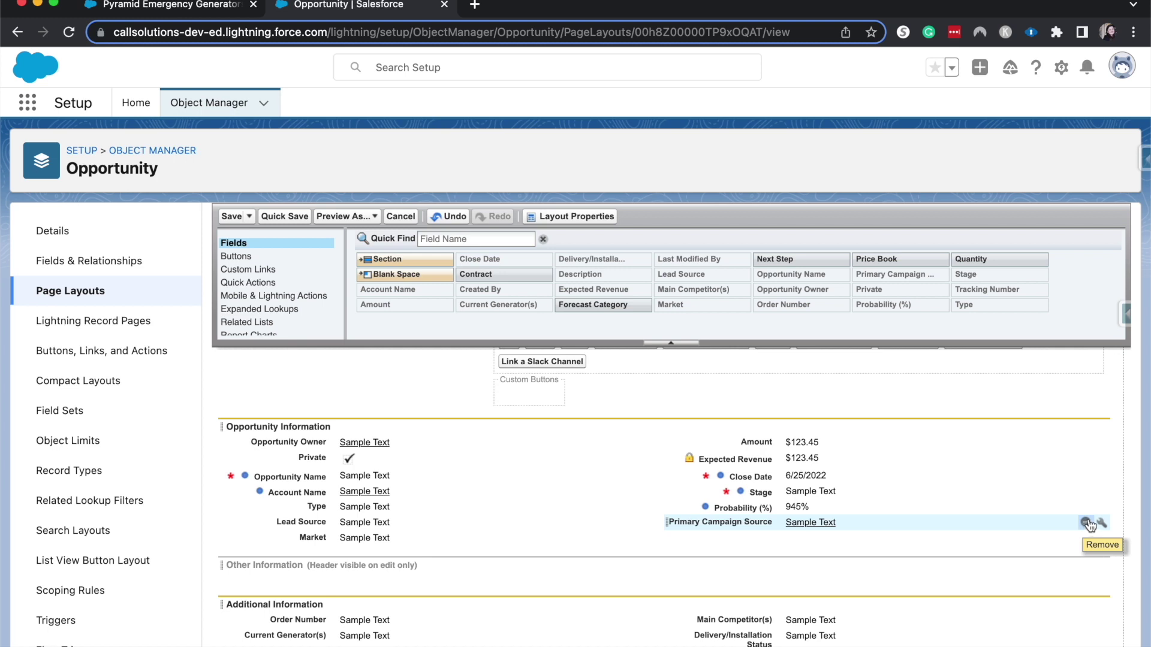
scroll(869, 431, down, 1)
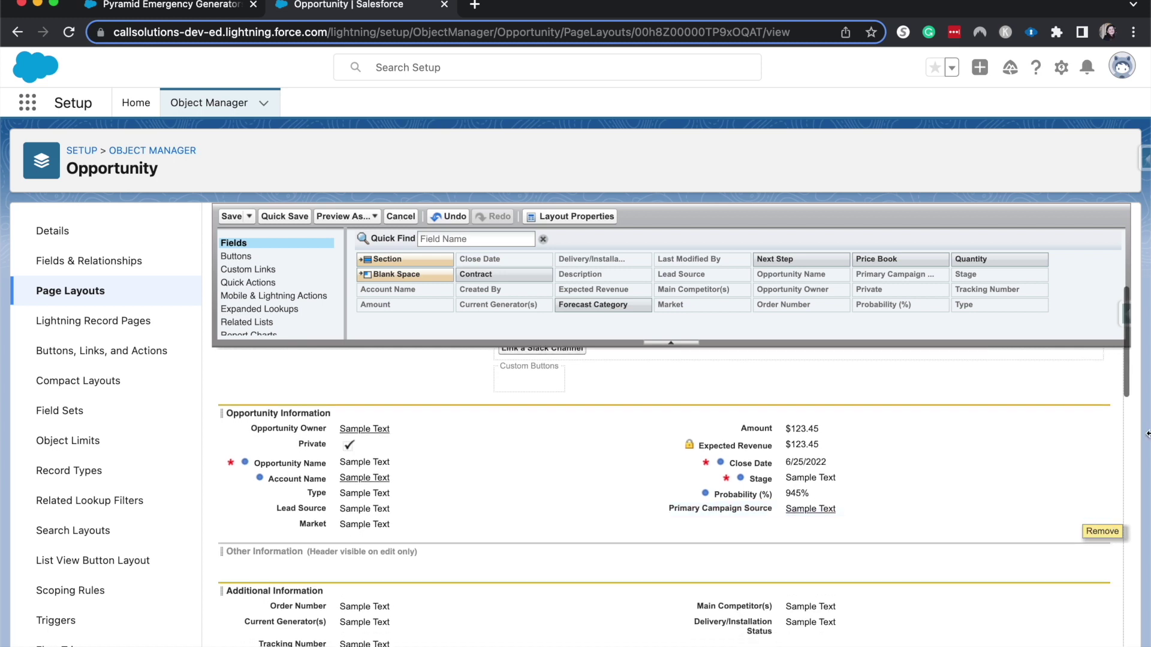
drag(635, 305, 810, 538)
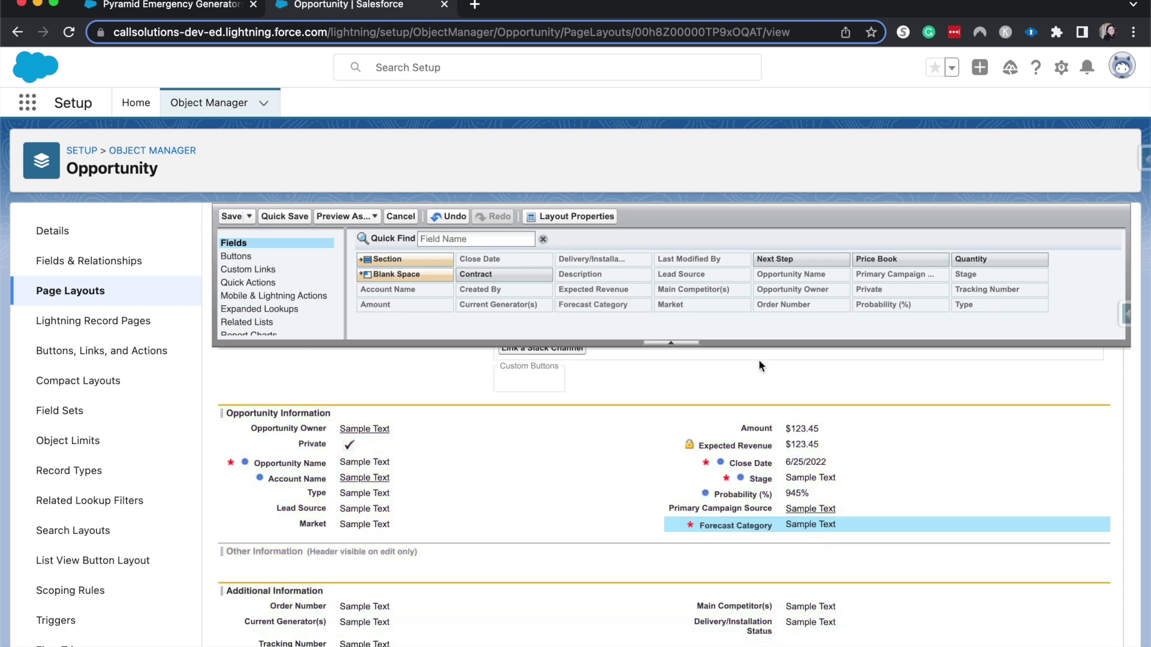
scroll(611, 624, down, 3)
scroll(611, 620, down, 10)
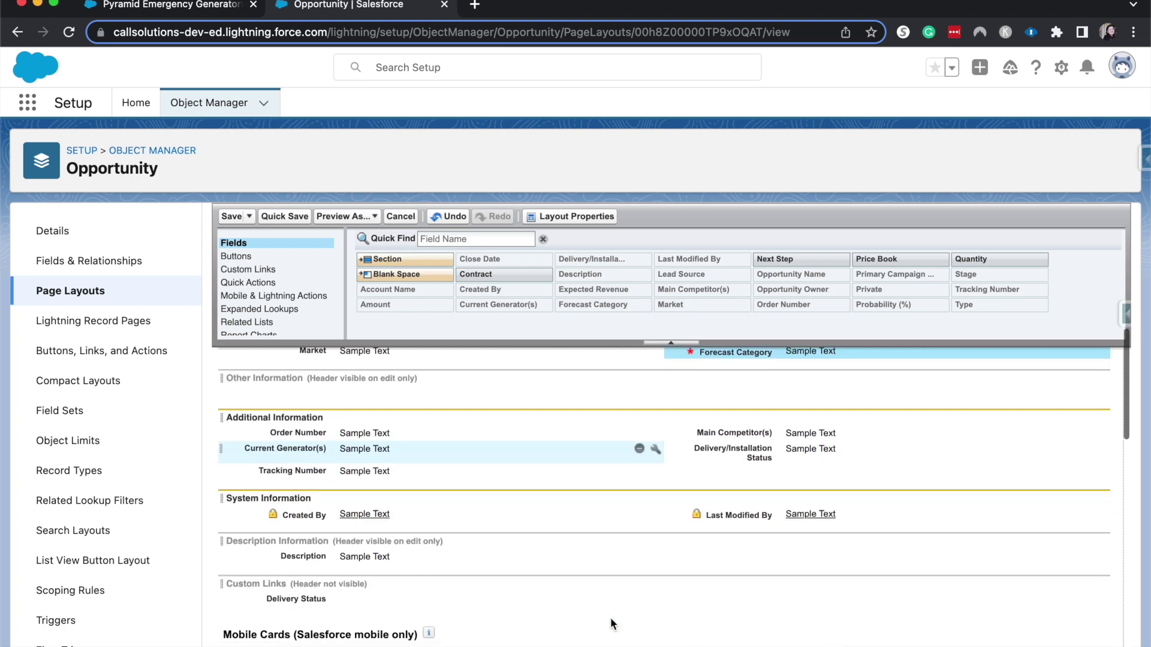
scroll(610, 618, up, 5)
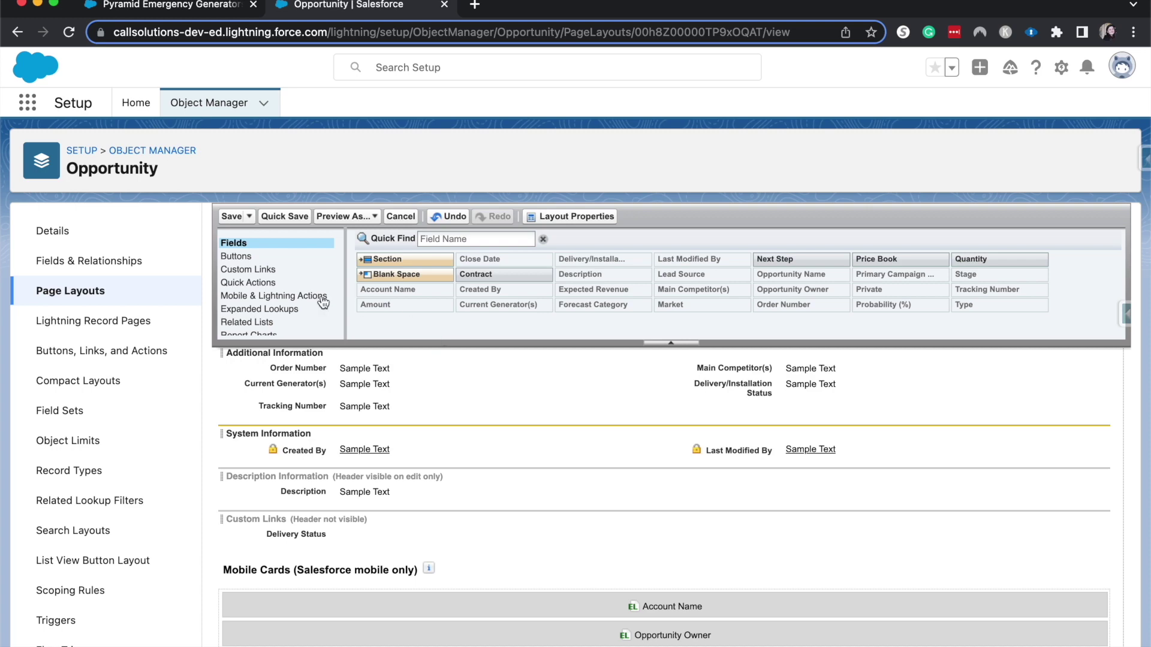
Browse palette categories Buttons, Custom Links, Quick Actions, Mobile & Lightning Actions, Expanded Lookups, ending on Related Lists.
click(237, 255)
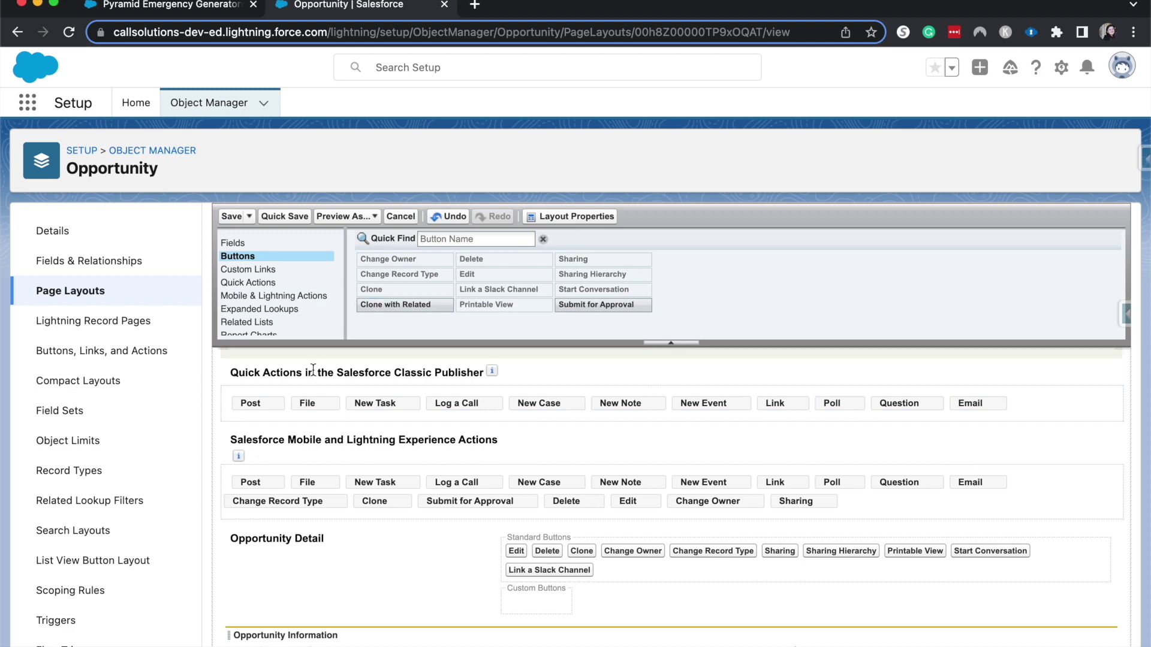
click(307, 271)
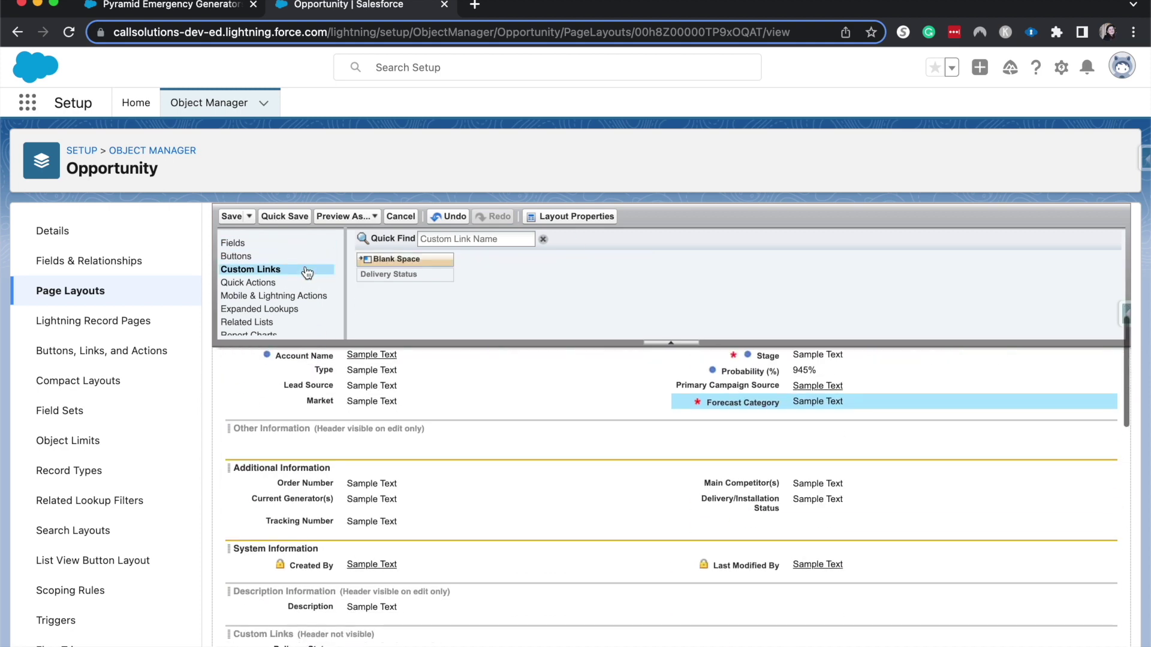
drag(296, 284, 330, 276)
click(324, 282)
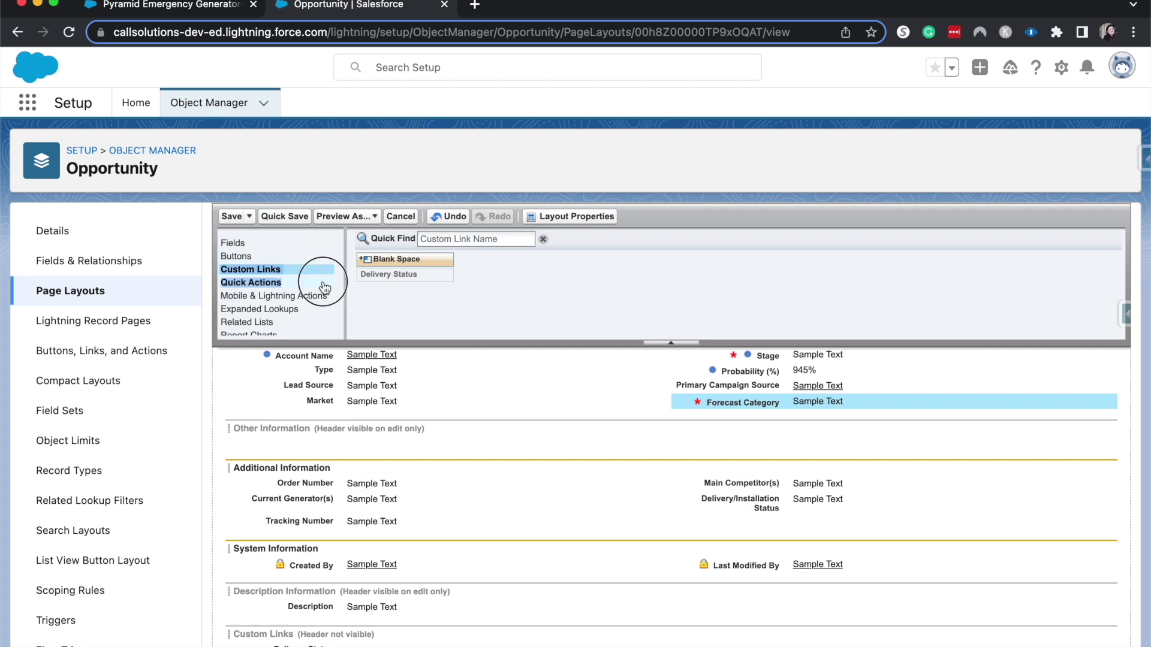
click(310, 301)
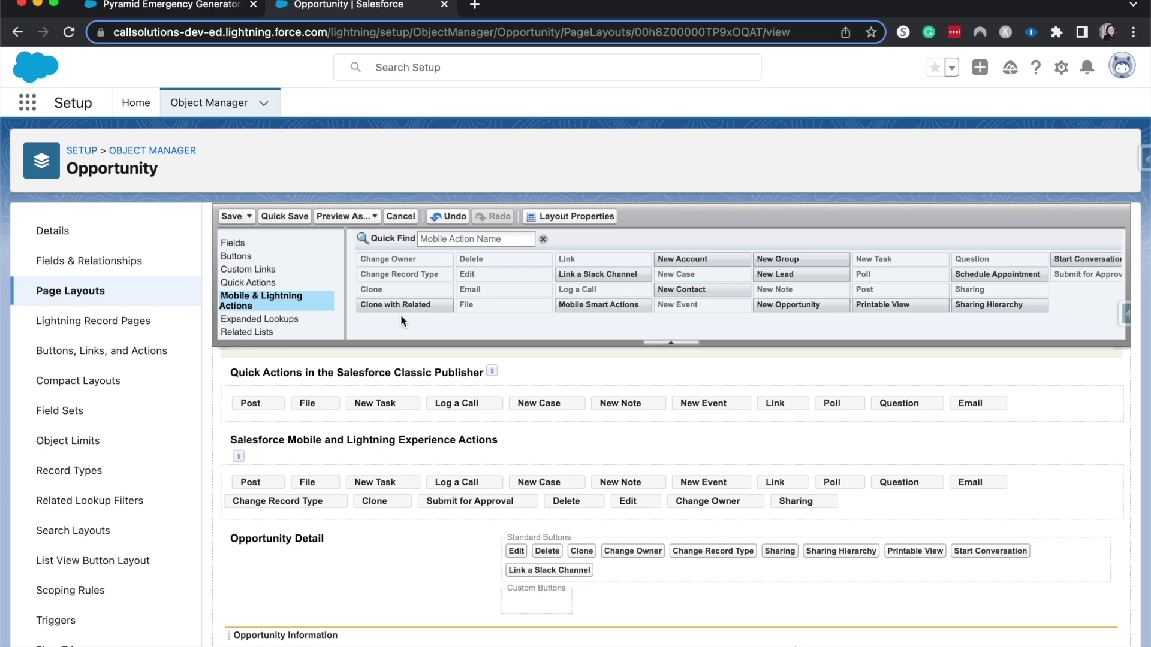
click(308, 319)
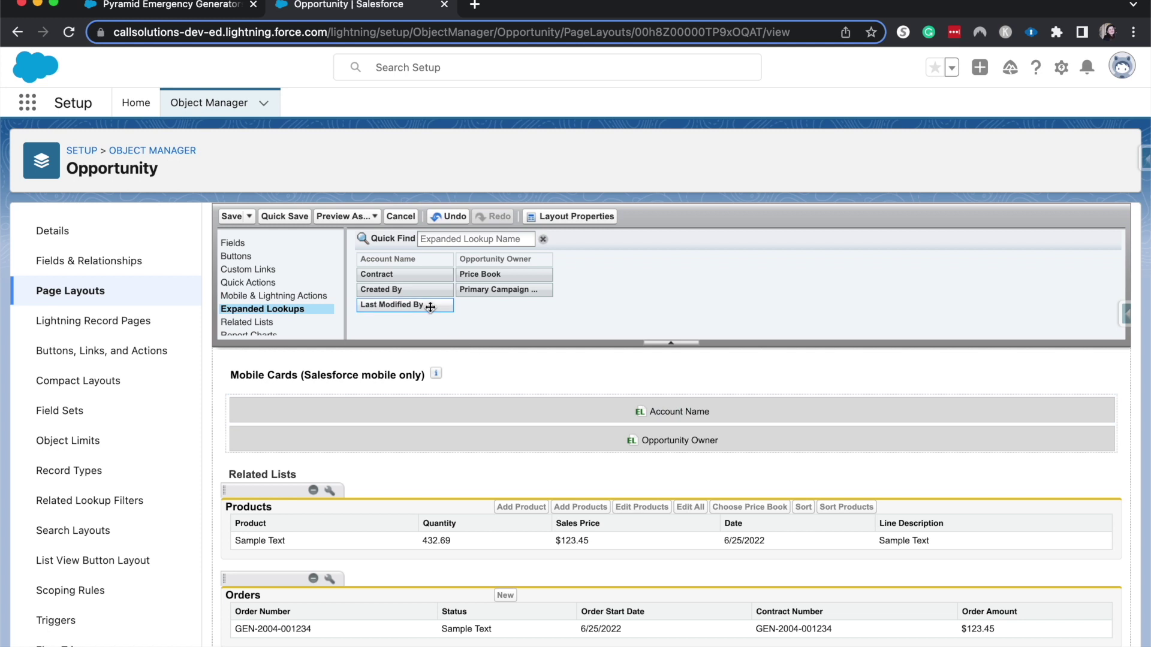
scroll(252, 318, down, 1)
click(249, 316)
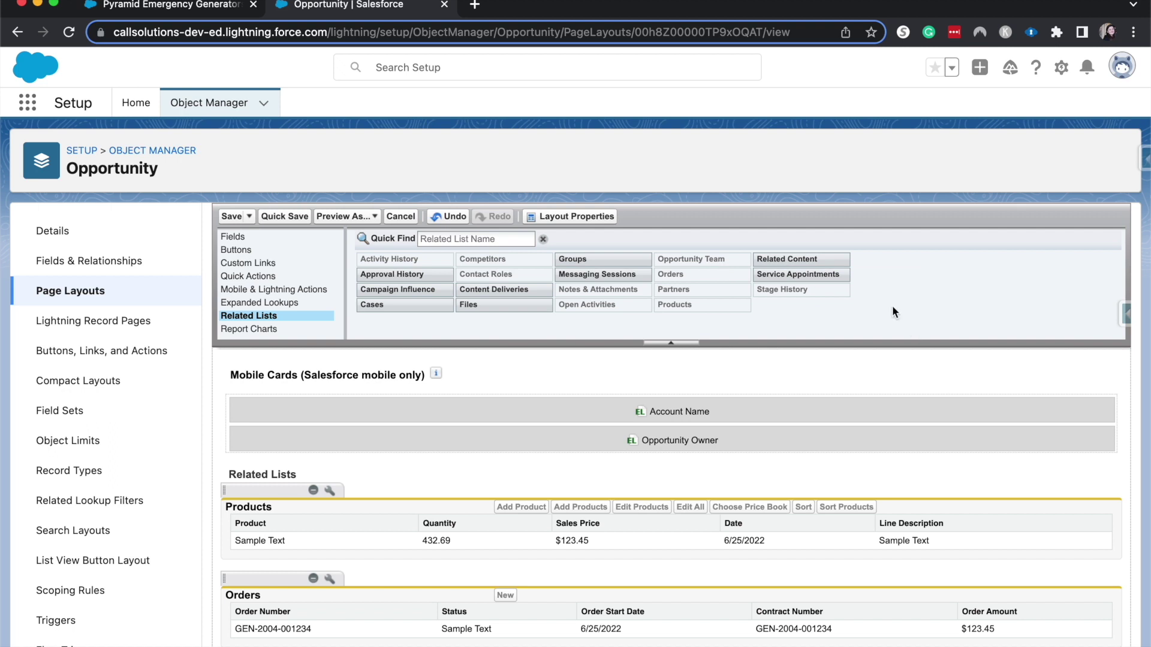
scroll(893, 308, down, 1)
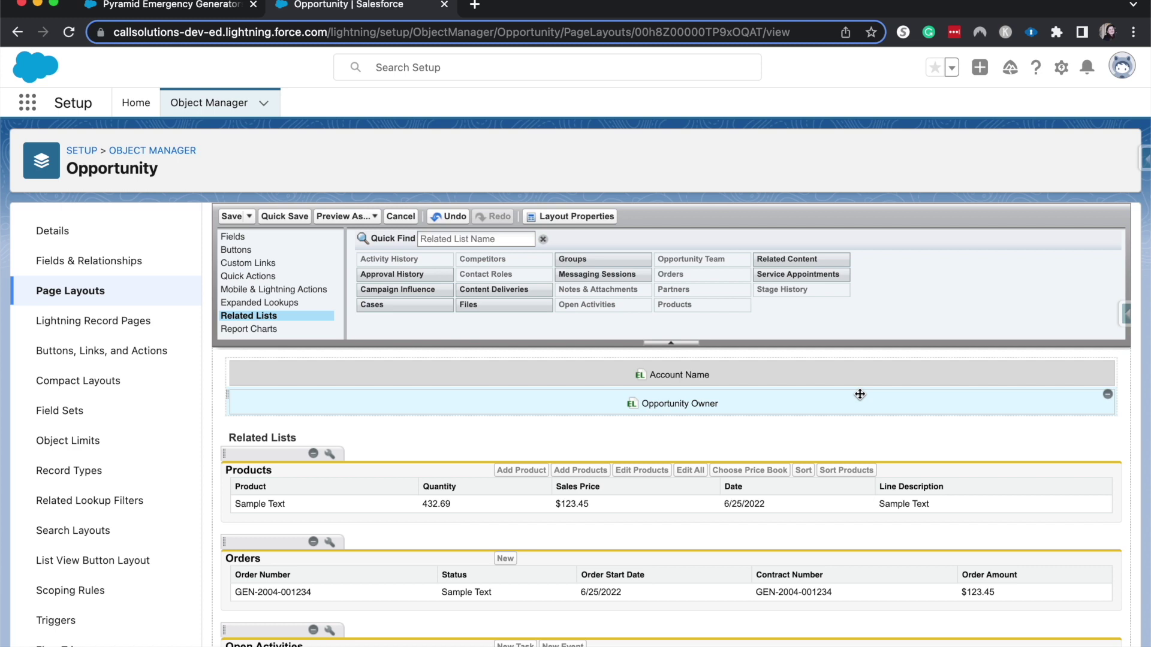
Add the Service Appointments related list and remove the Competitors related list.
click(860, 394)
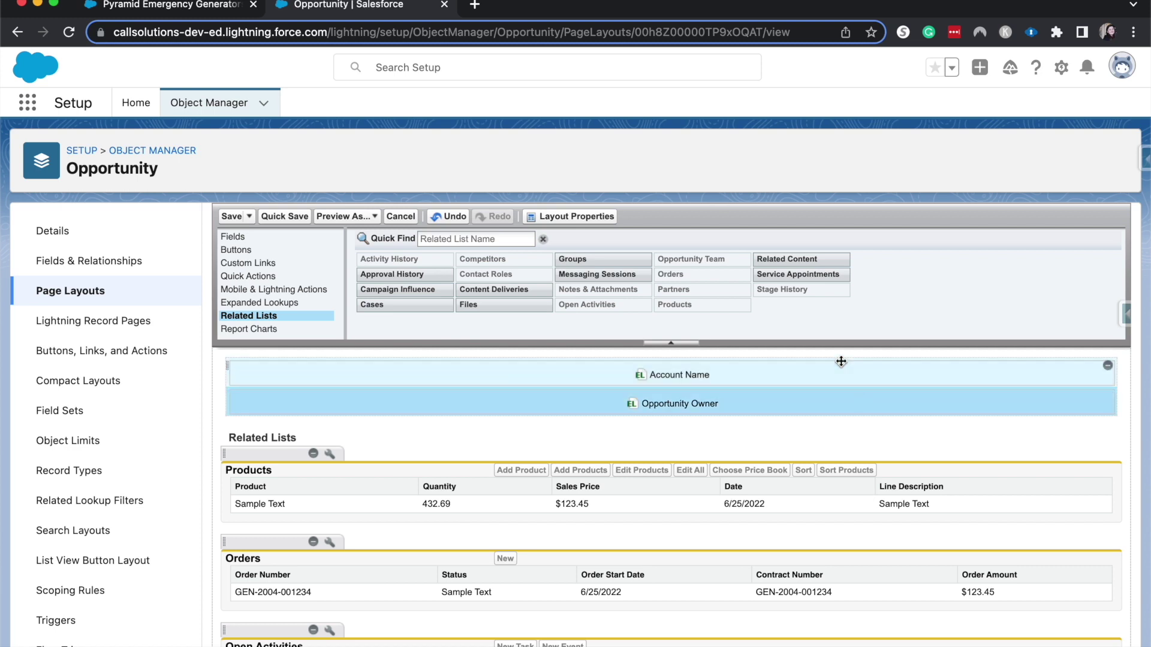
drag(826, 274, 816, 595)
scroll(737, 588, down, 3)
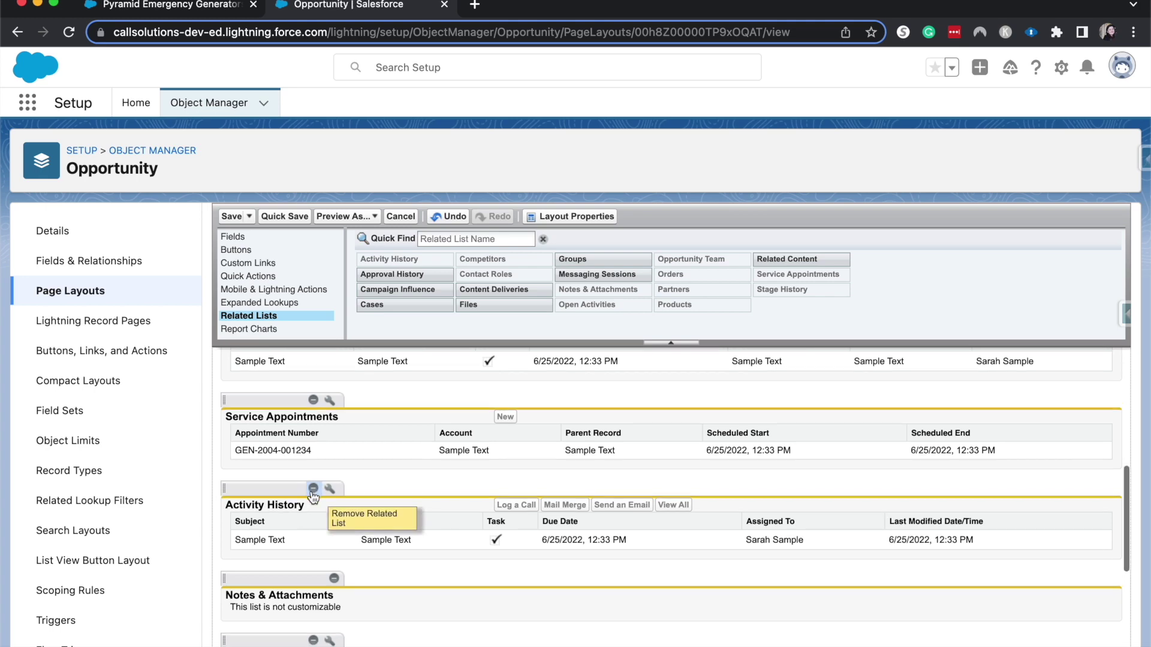
scroll(330, 491, down, 4)
scroll(348, 479, down, 2)
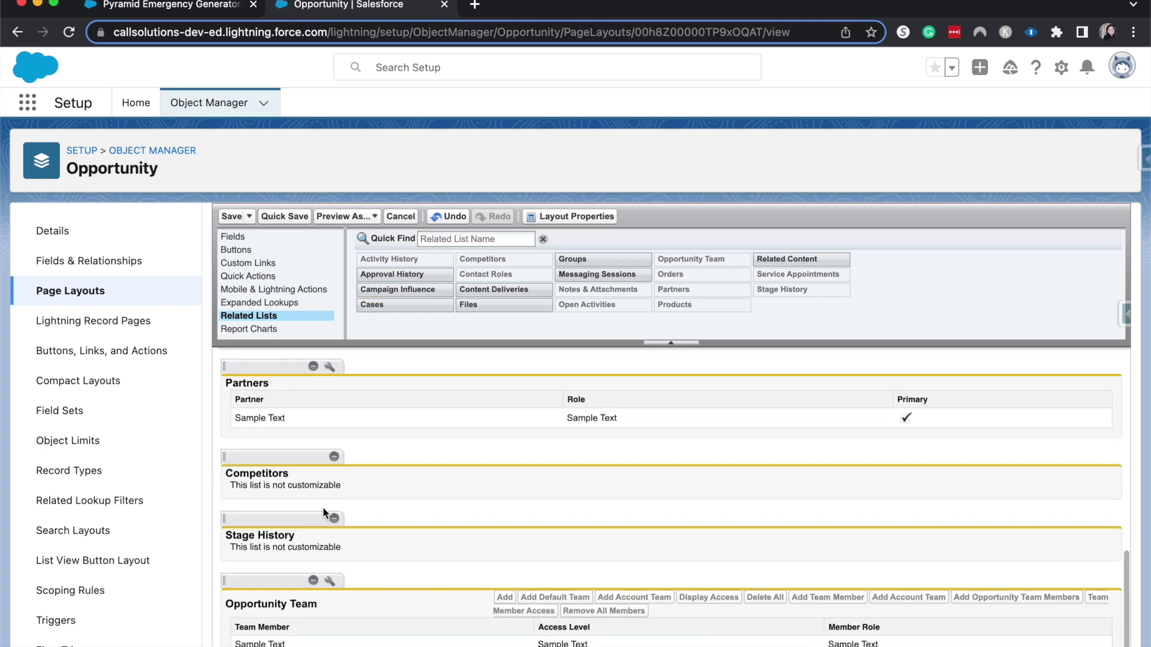
click(334, 454)
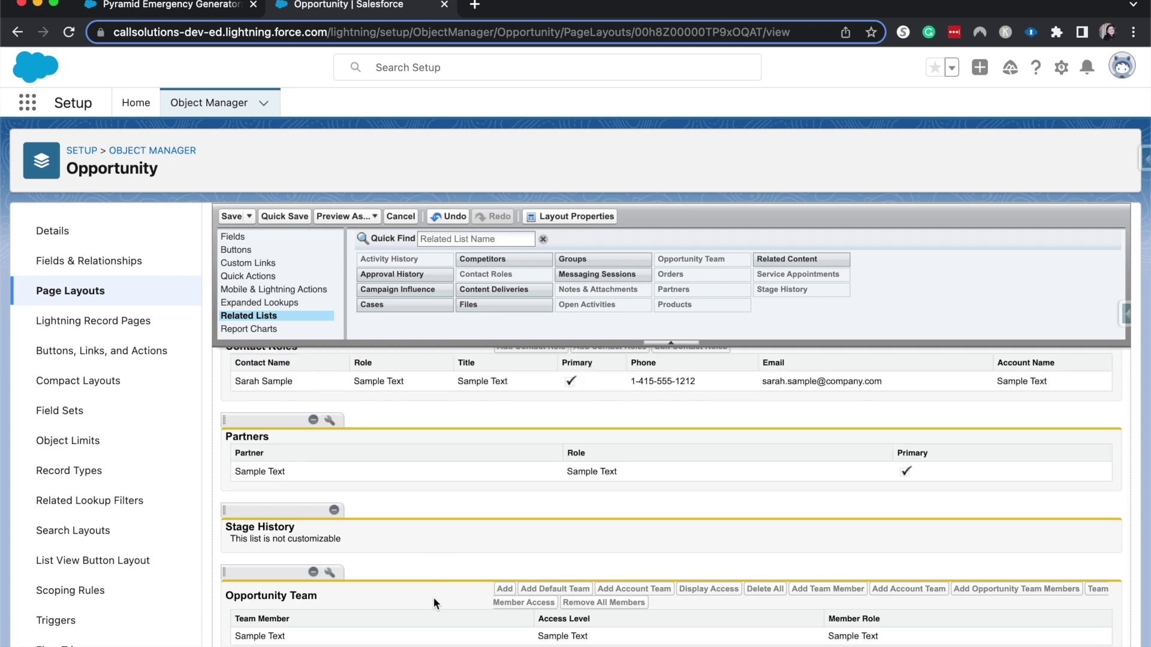
scroll(833, 498, up, 10)
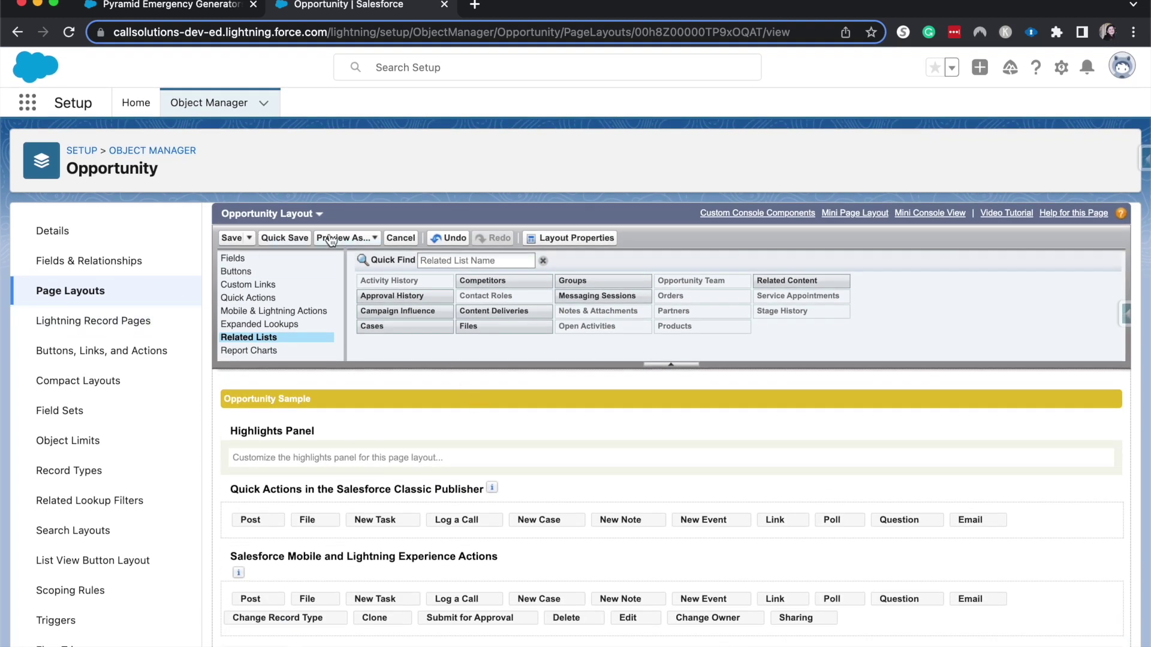
Quick Save the layout, overriding users' personal related list customizations.
click(286, 238)
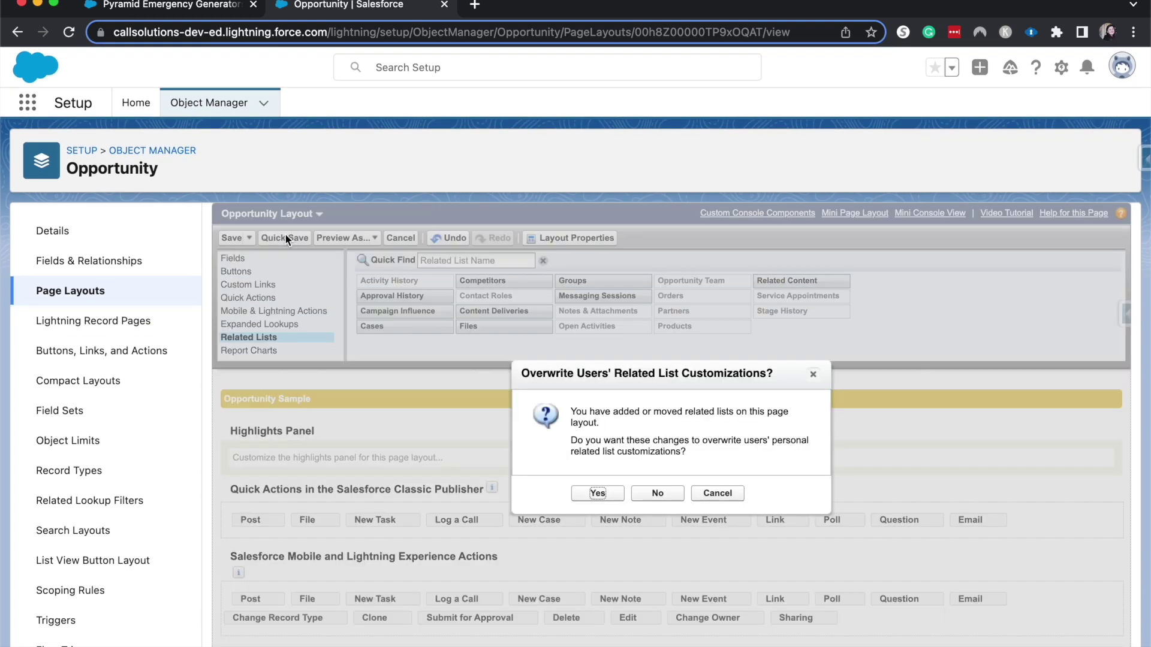
click(586, 494)
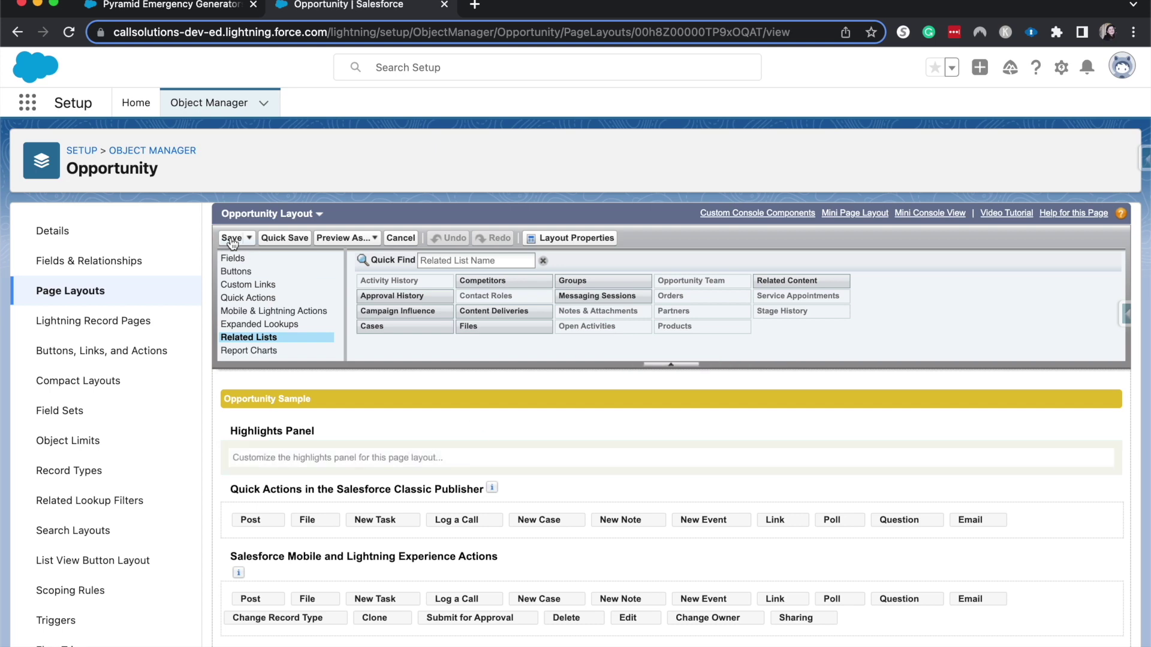
scroll(729, 472, down, 2)
Drag Forecast Category up to sit directly below Probability (%), above Primary Campaign Source.
scroll(729, 472, down, 3)
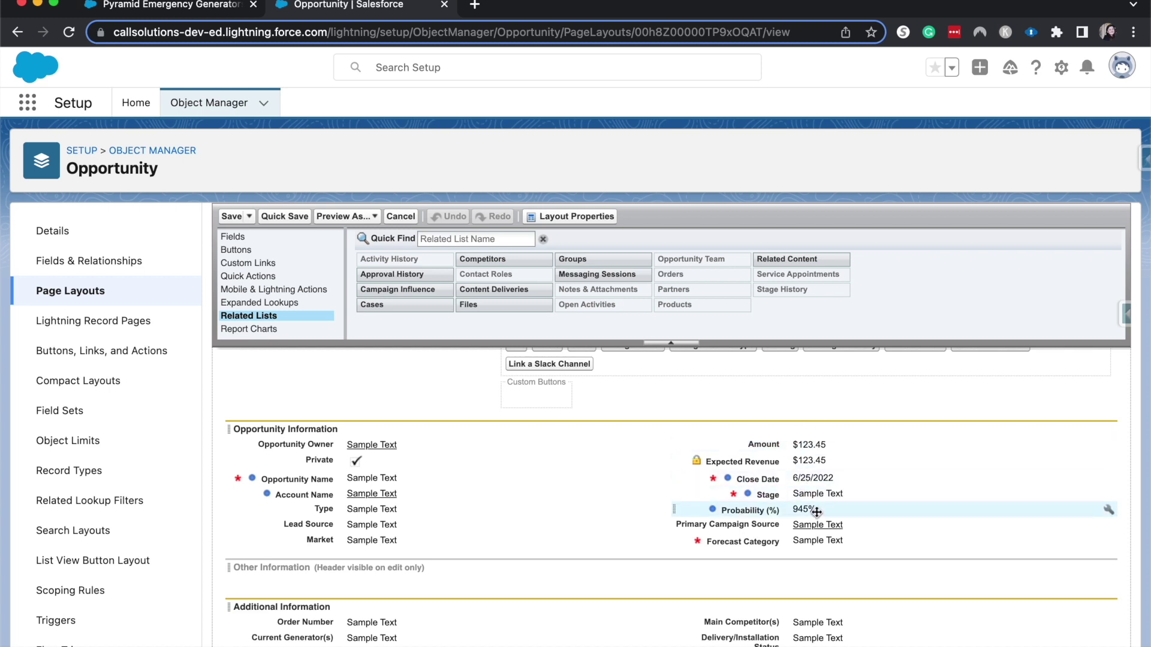
drag(803, 541, 839, 525)
scroll(800, 542, down, 3)
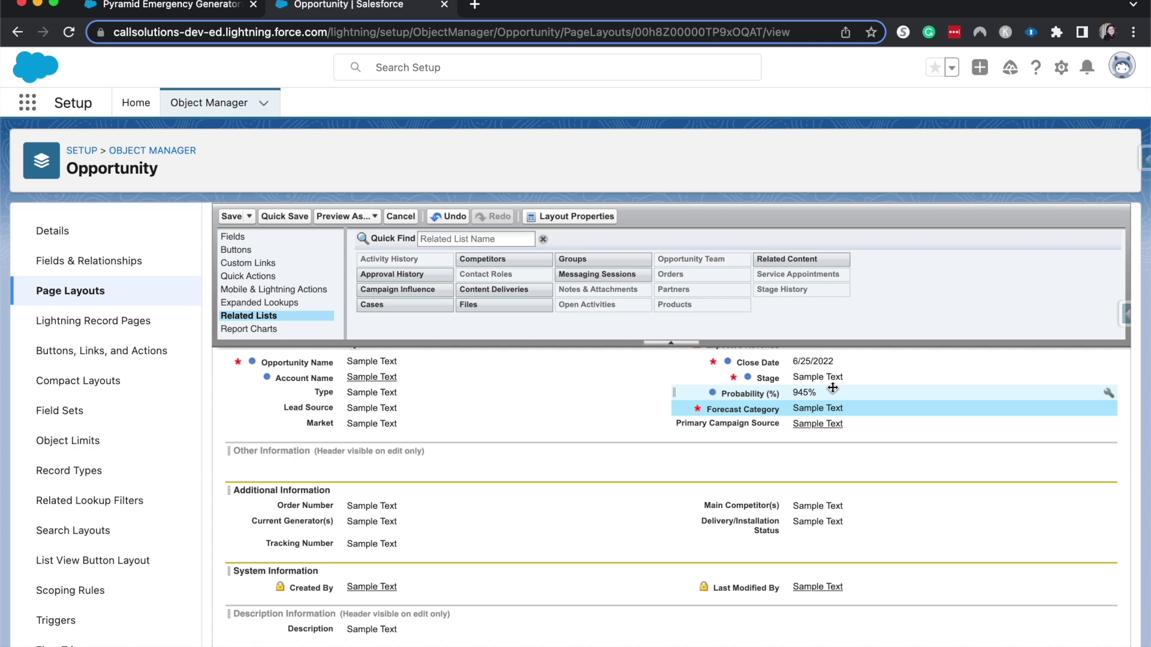
scroll(832, 389, up, 4)
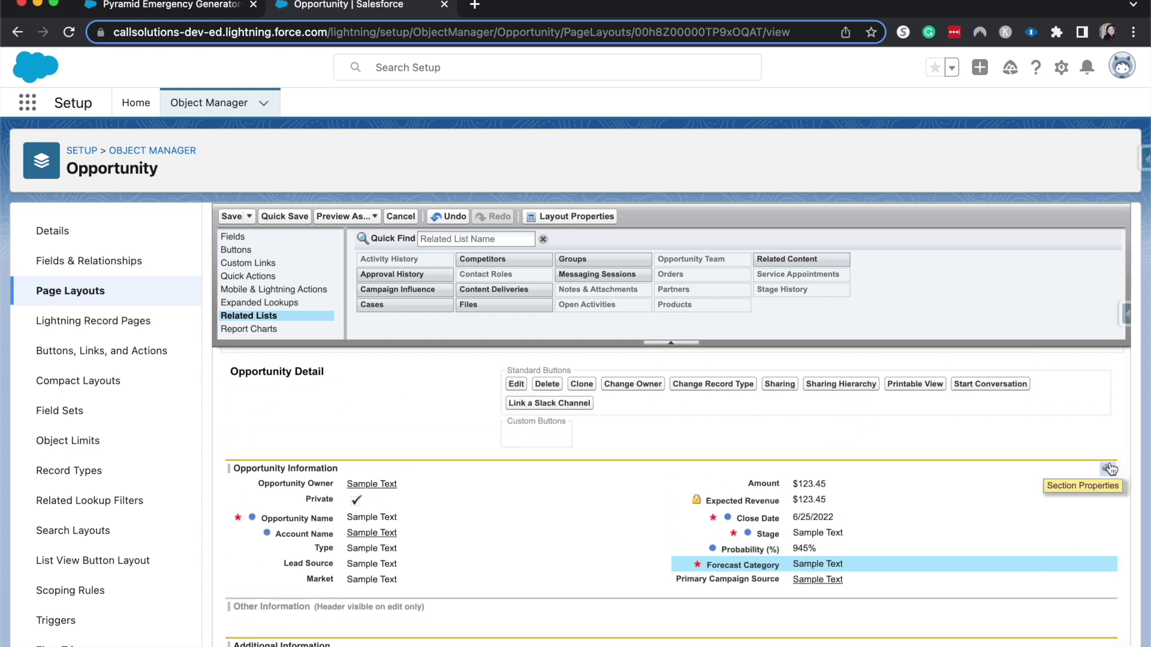
Set Opportunity Information to a 2-Column layout and save the Opportunity Layout.
click(1108, 469)
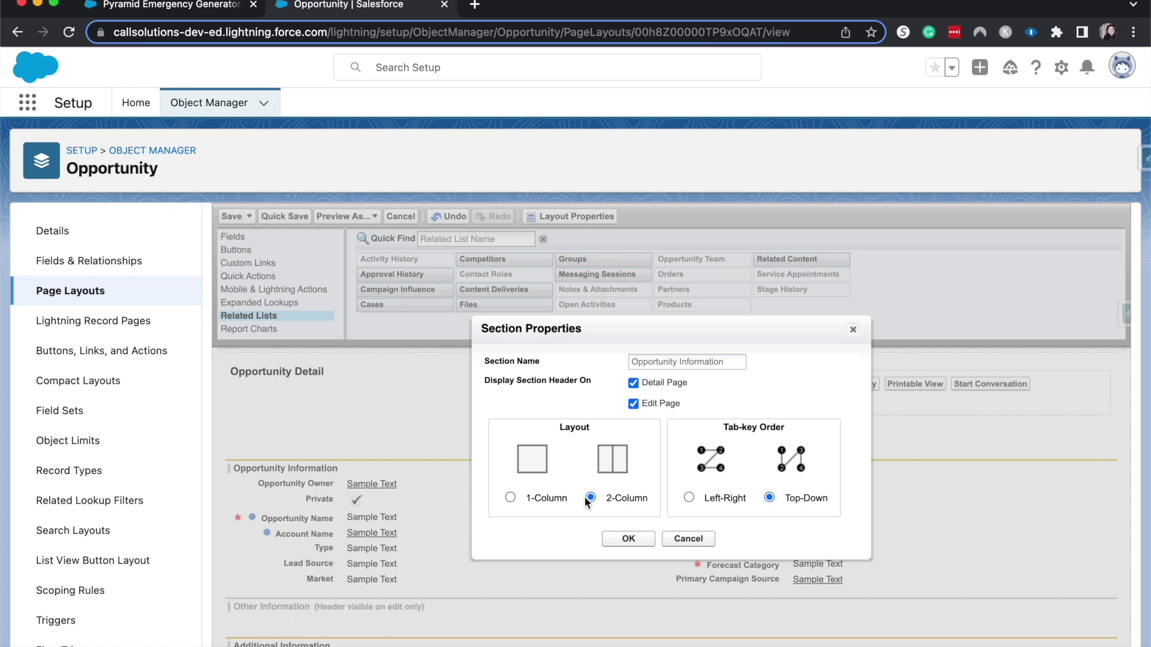
click(537, 496)
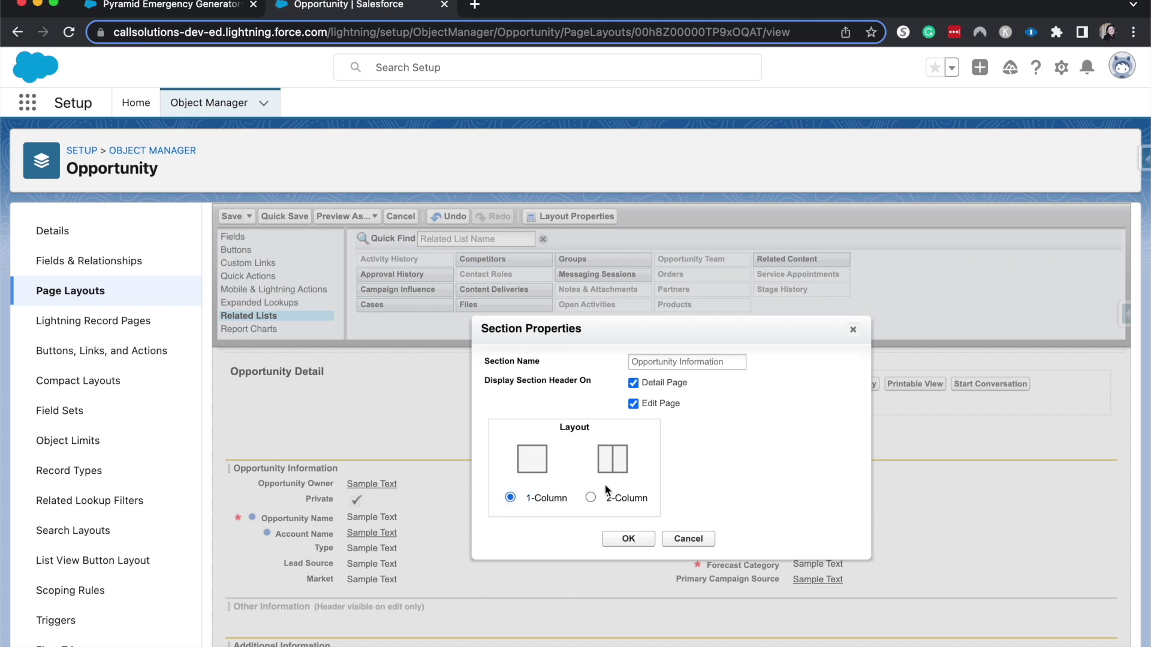
click(590, 498)
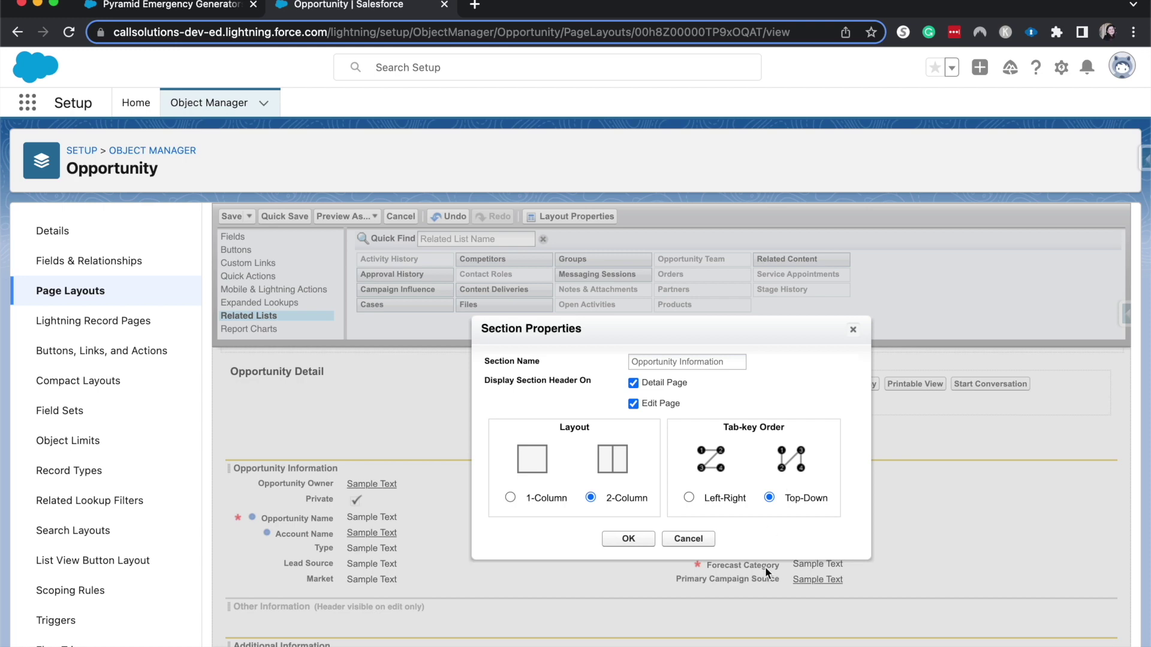
click(627, 538)
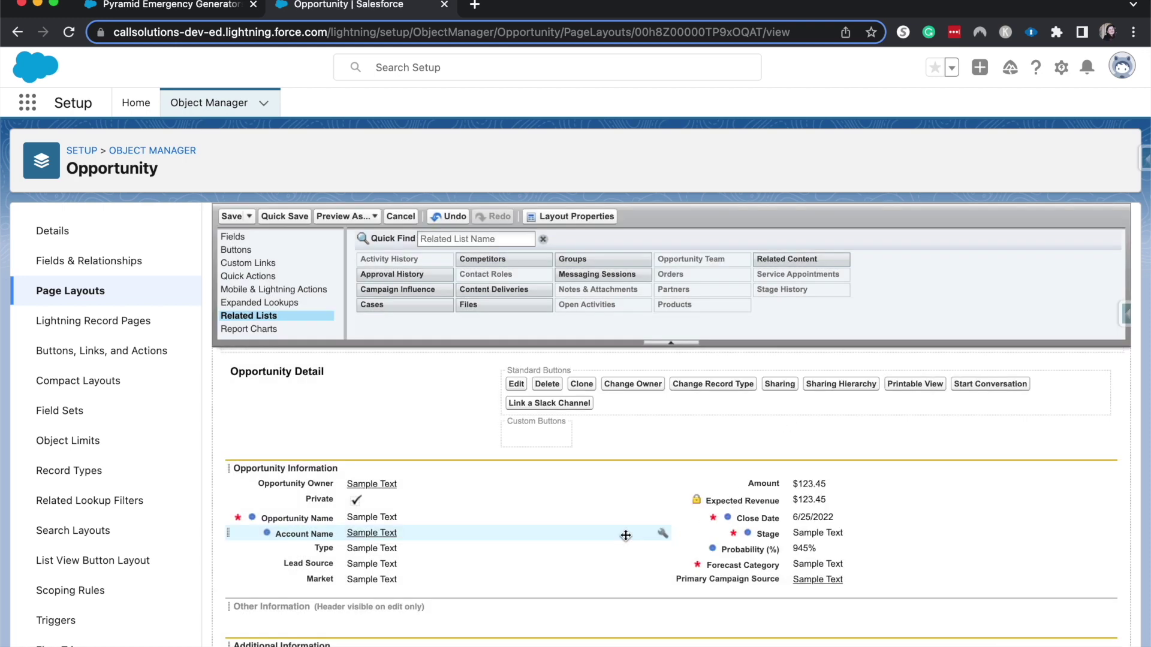
click(226, 217)
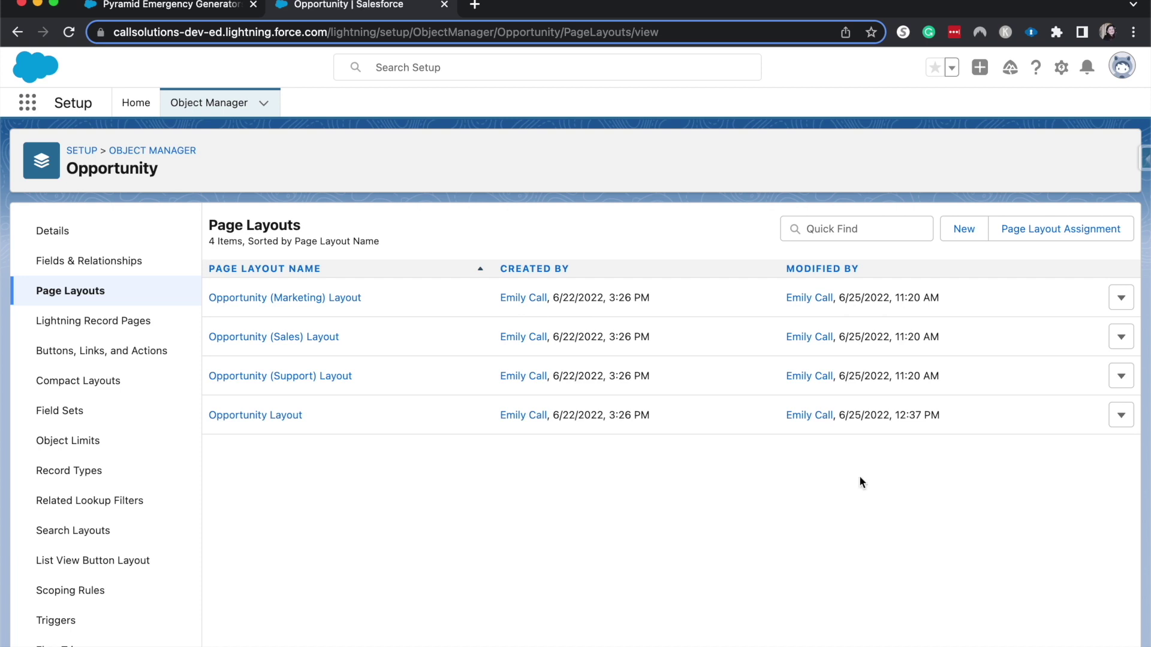
Clone Opportunity Layout into a new page layout named 'New opportunity layout' and save it.
click(964, 229)
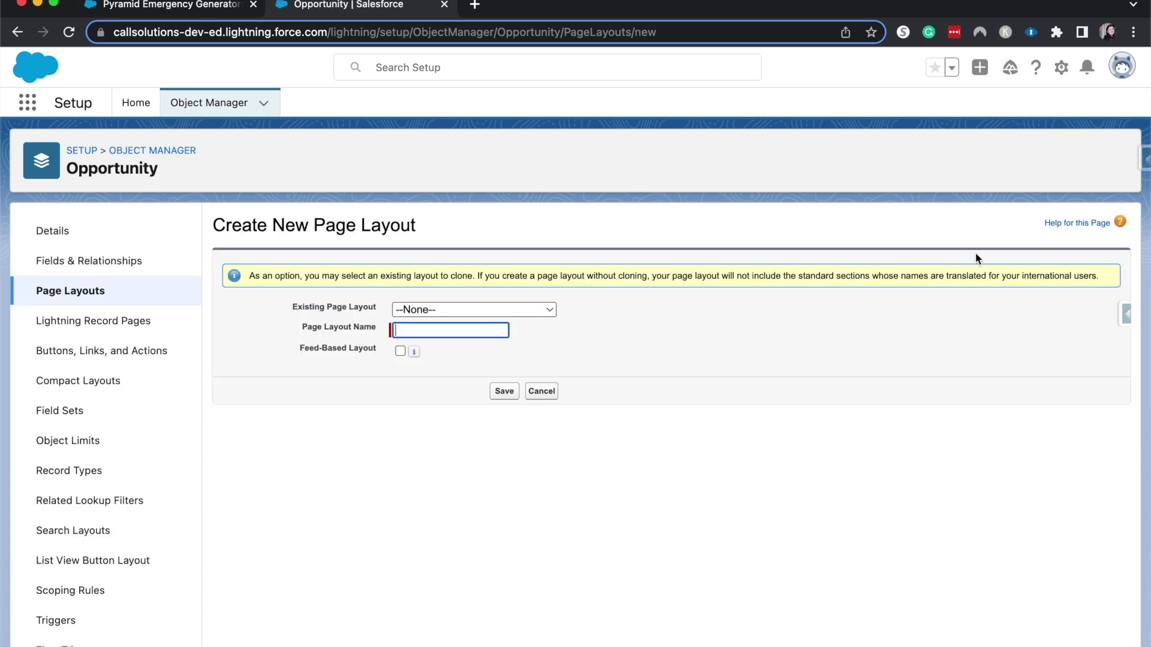
click(431, 306)
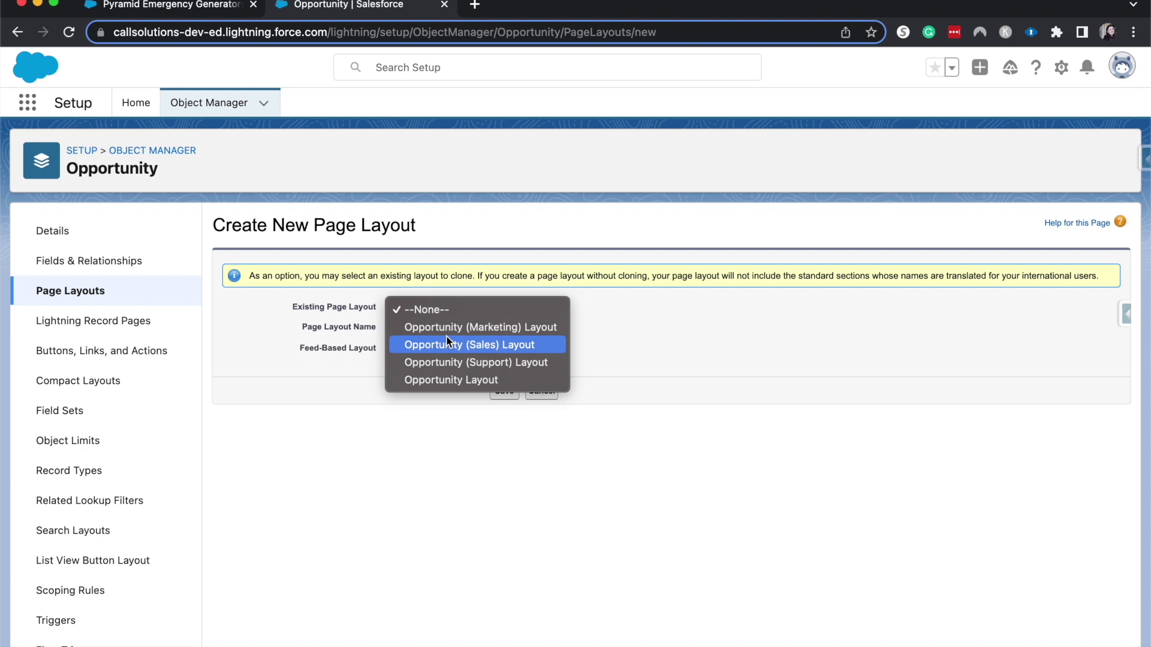
click(436, 380)
click(420, 331)
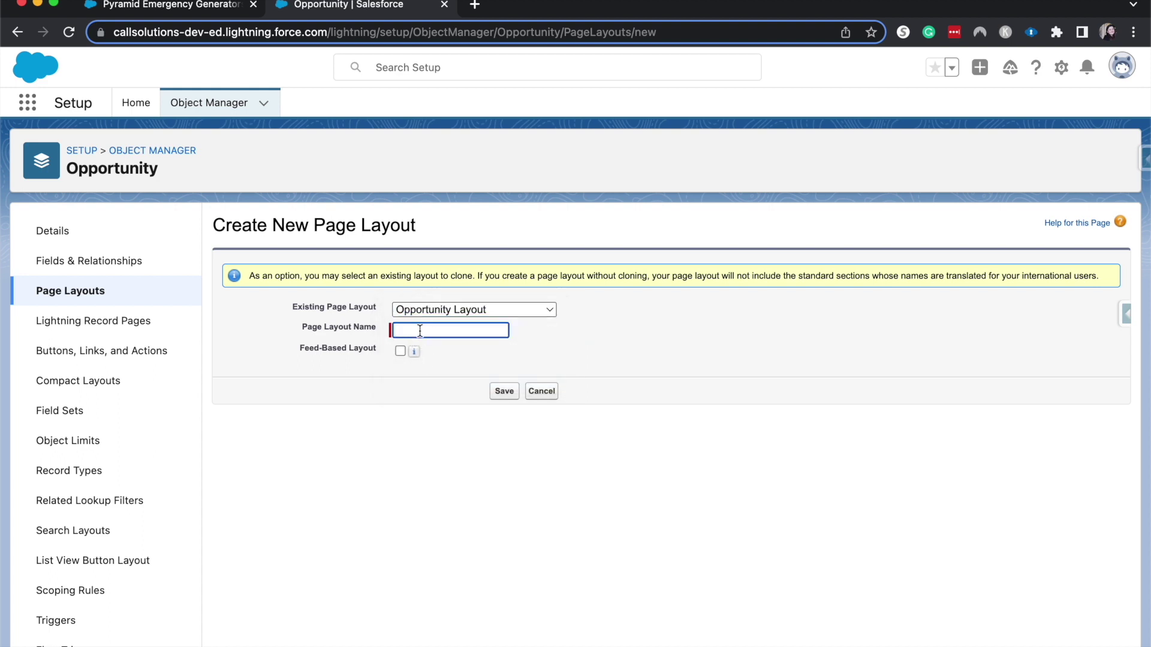
text(New opportunity layout)
click(504, 391)
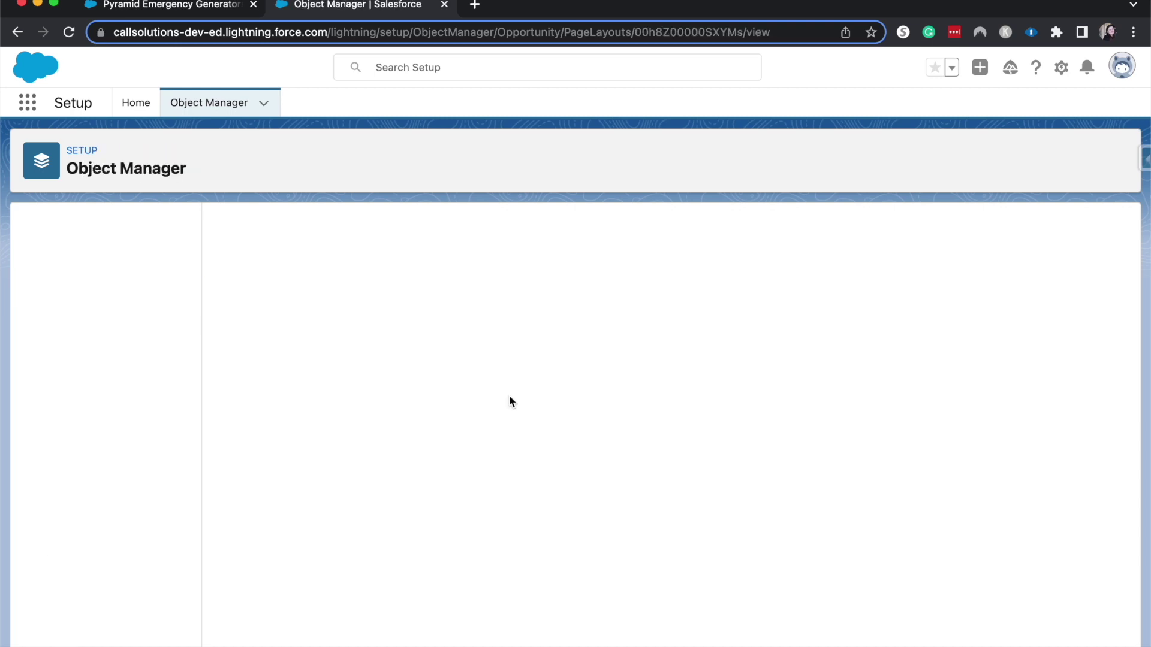
Place Price Book above Forecast Category in Opportunity Information, quick-save, and go back to Page Layouts.
scroll(768, 446, down, 1)
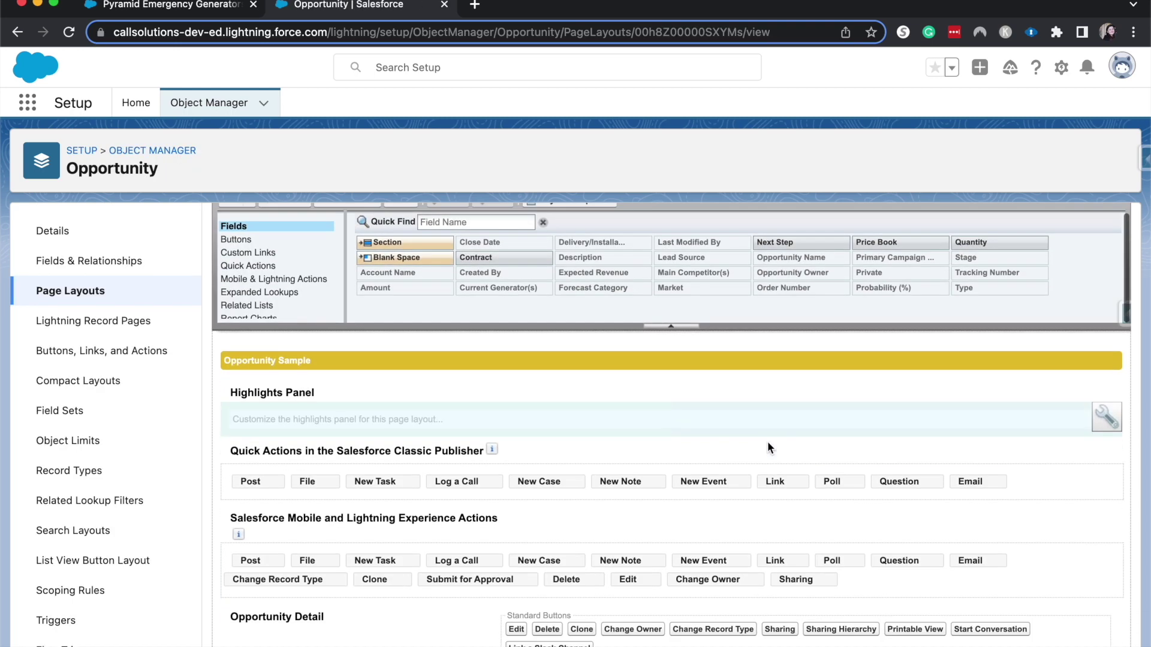
scroll(768, 441, down, 3)
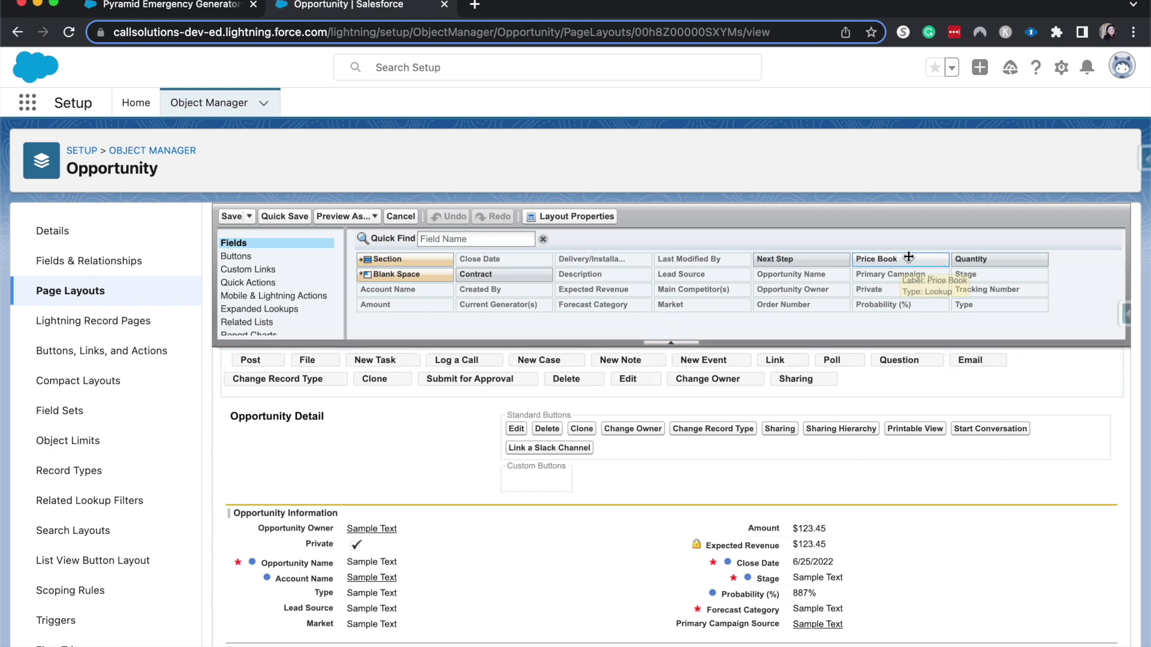
drag(908, 257, 885, 607)
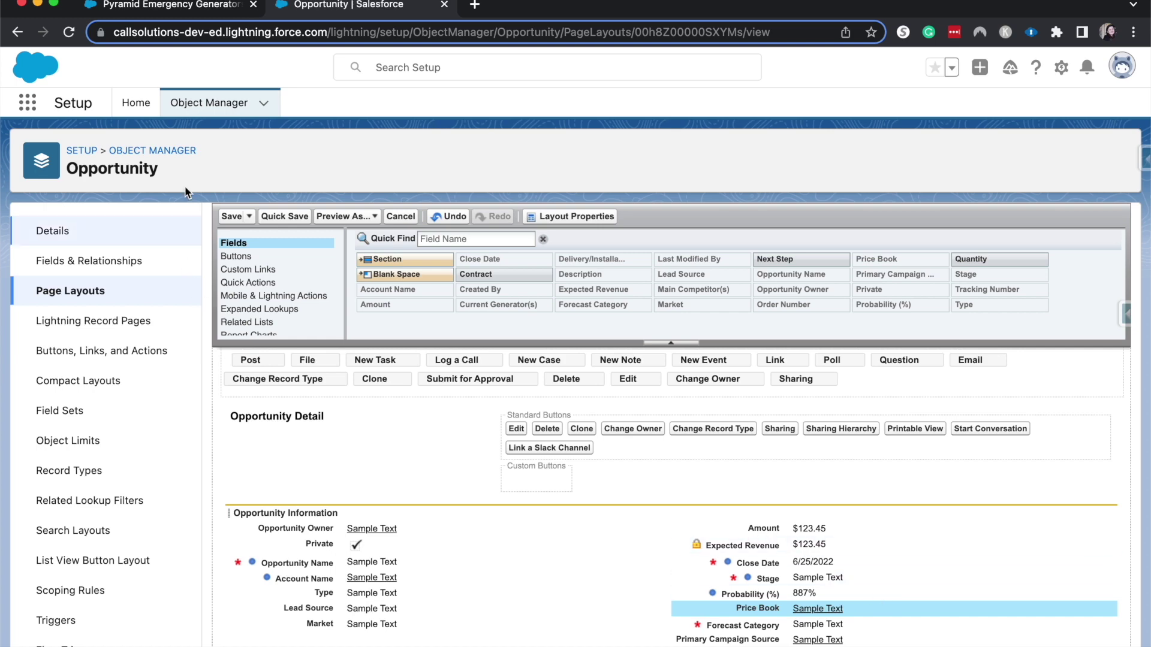
click(304, 216)
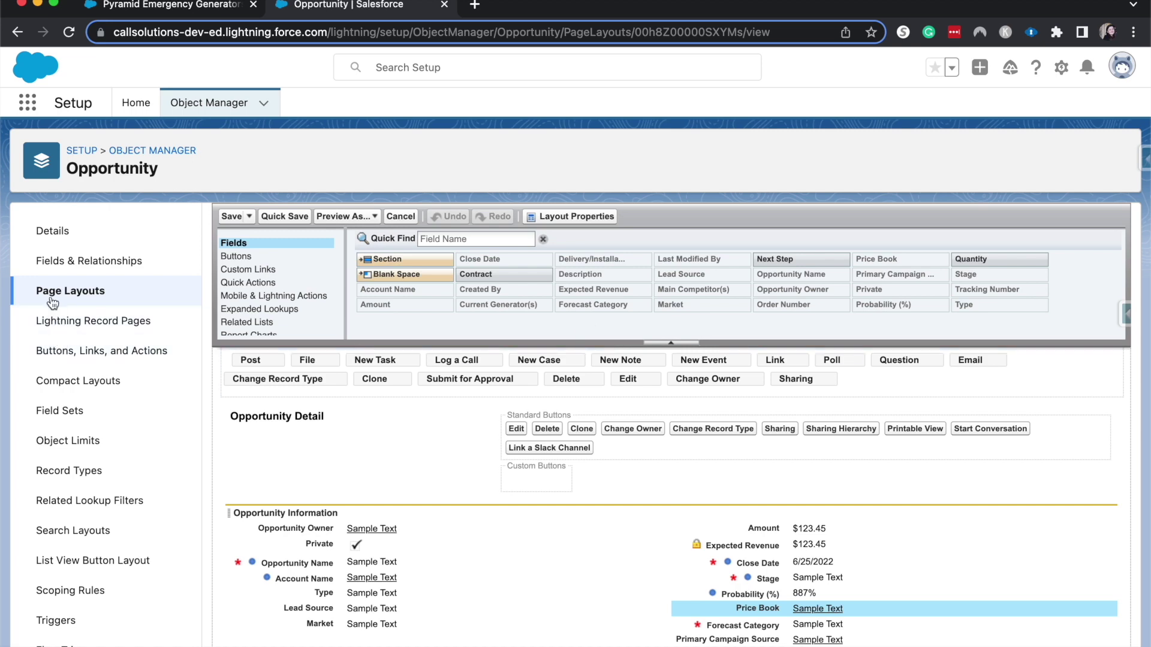
click(53, 291)
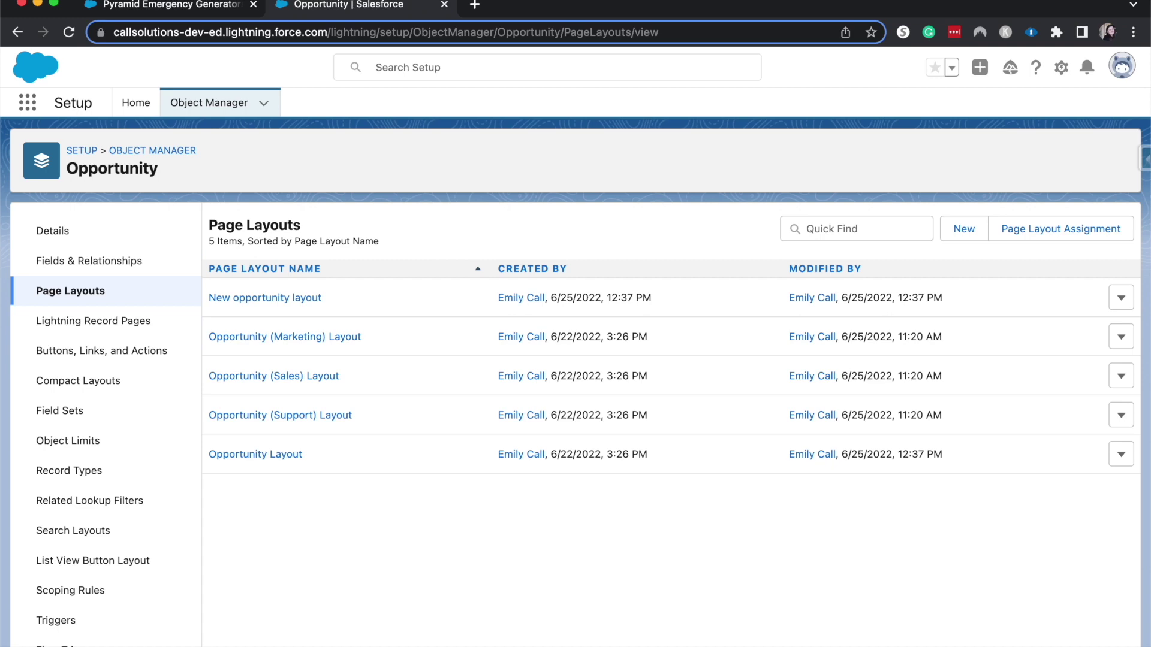
Reload the Pyramid Emergency Generators opportunity and review its Details tab.
key(ctrl+shift+Tab)
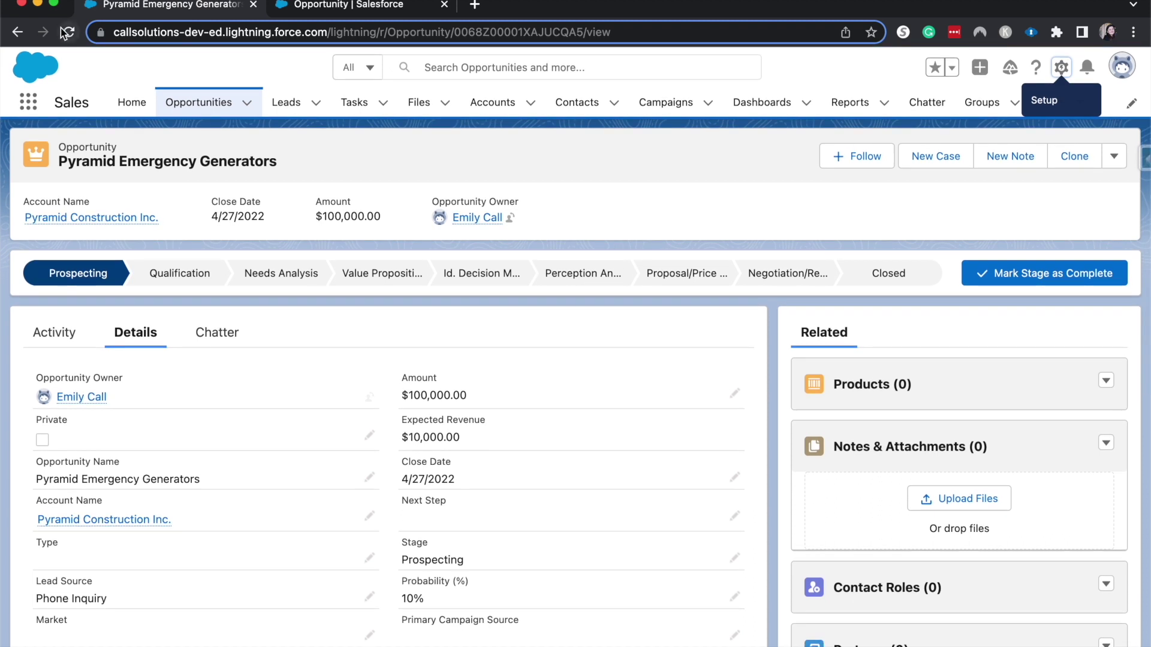
click(68, 31)
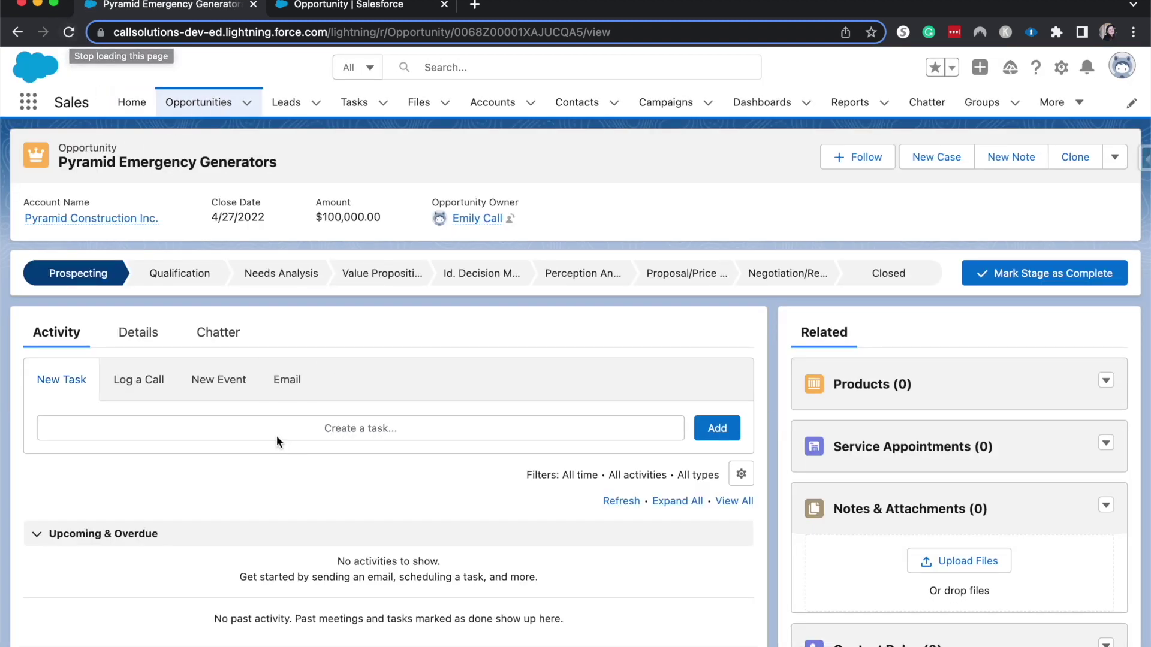
click(141, 333)
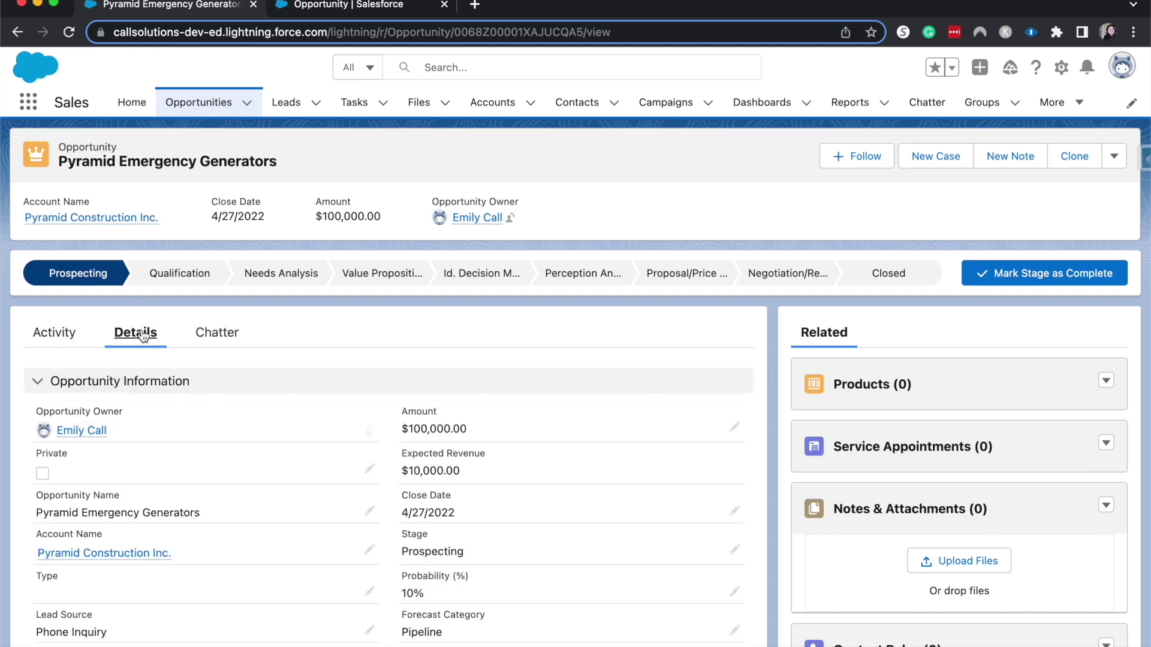
scroll(506, 314, down, 3)
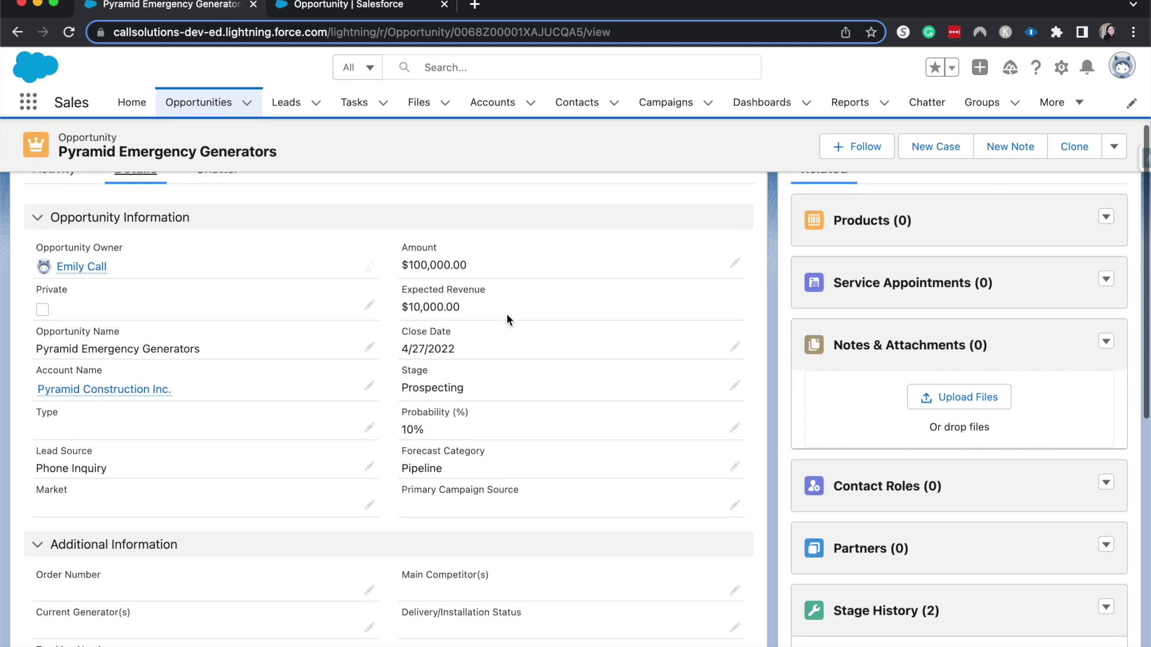
scroll(506, 315, down, 5)
scroll(505, 314, up, 8)
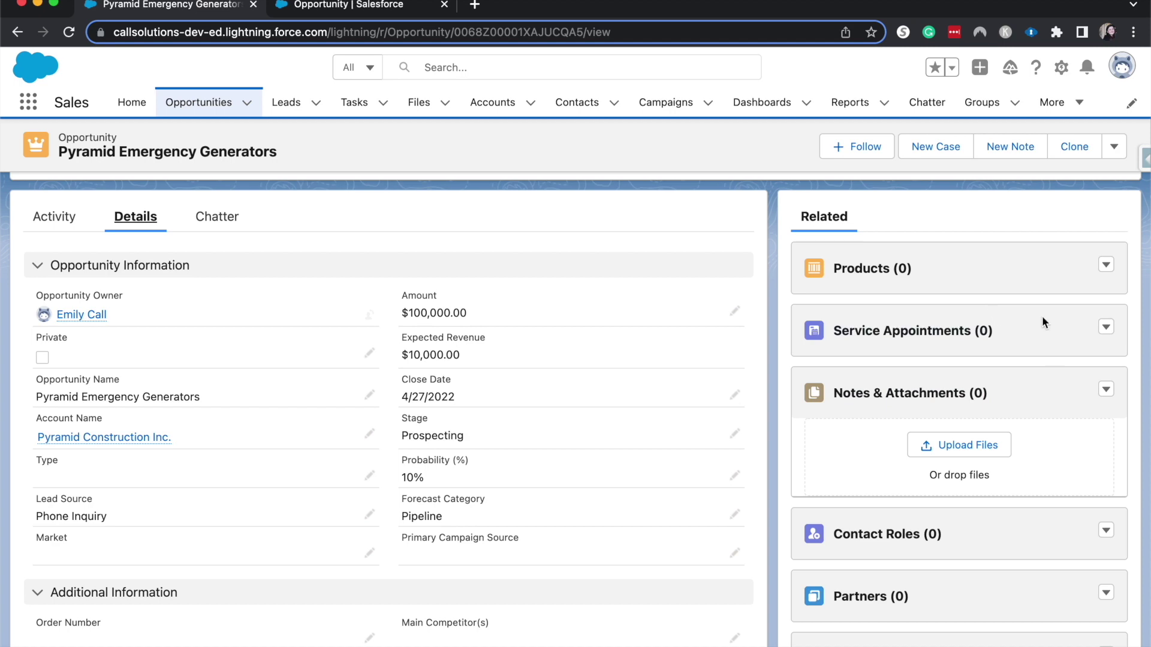
scroll(770, 474, down, 3)
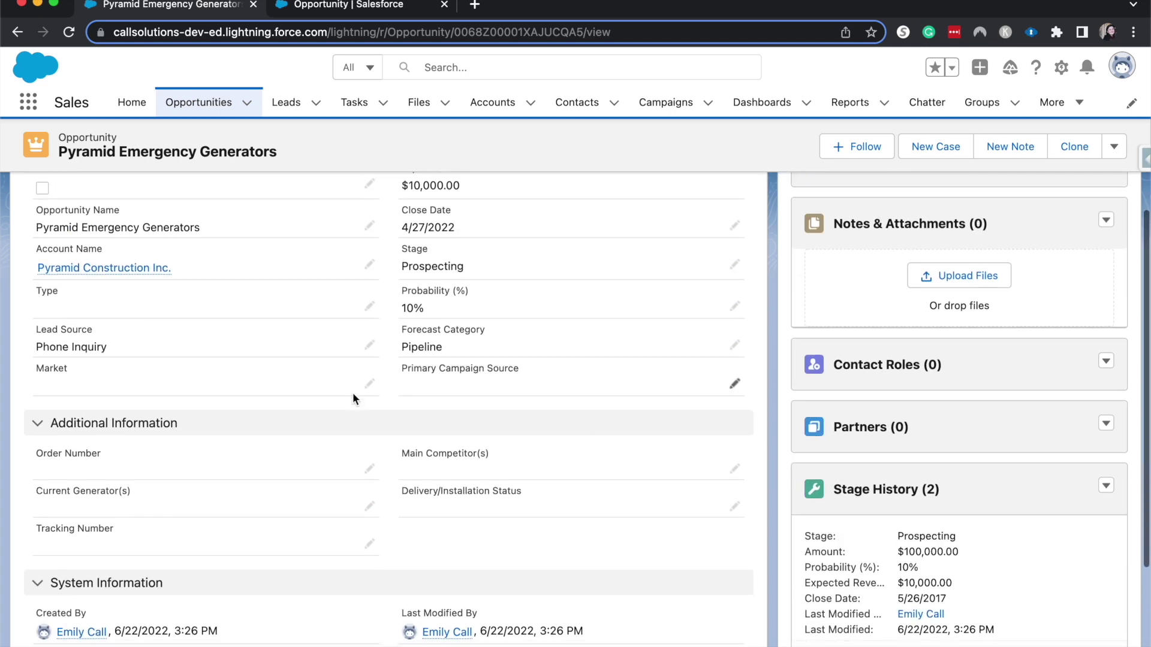
Toggle the Opportunity, Additional and System Information sections, leaving Additional and System collapsed.
click(77, 420)
click(77, 420)
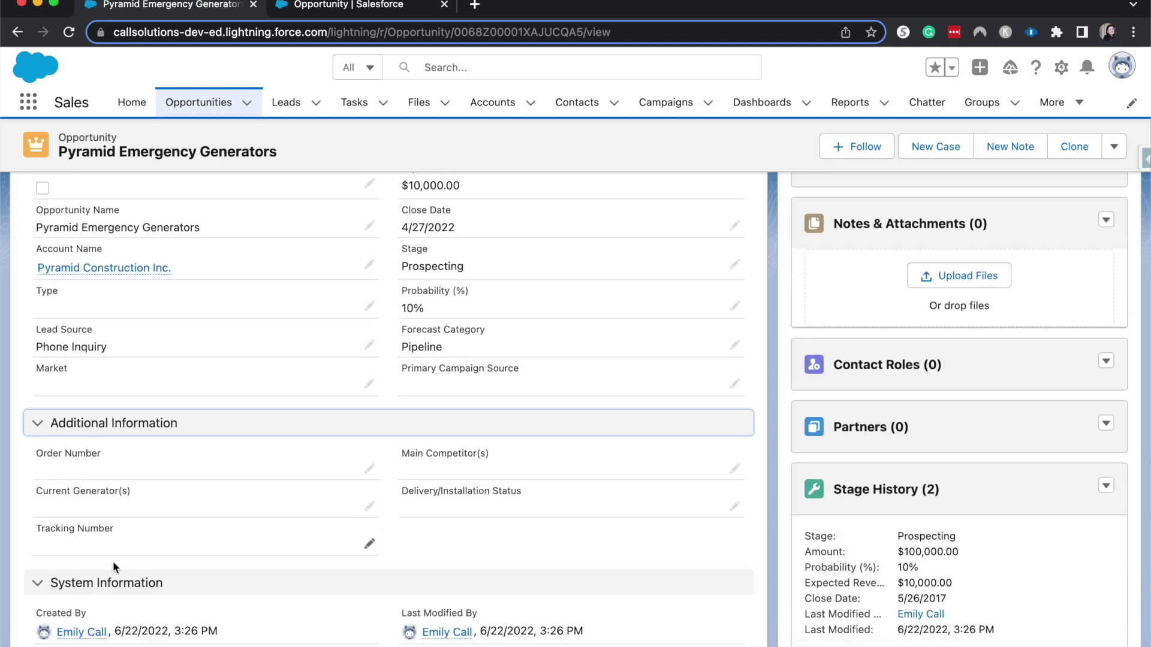
click(103, 581)
scroll(133, 577, up, 5)
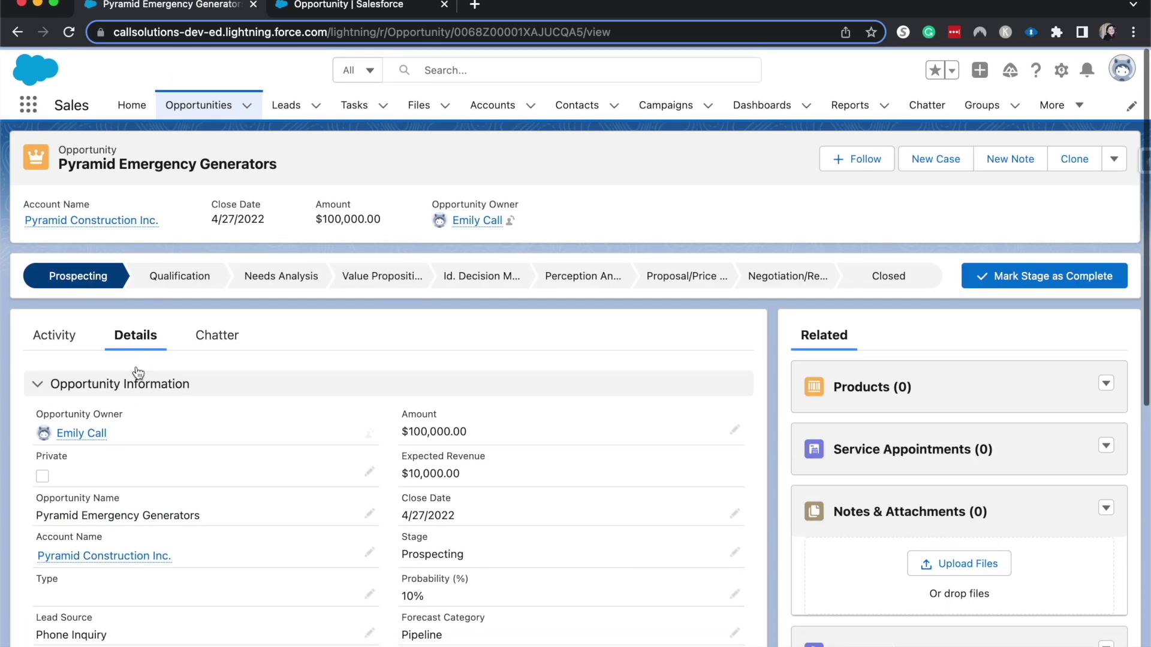
click(120, 382)
click(122, 420)
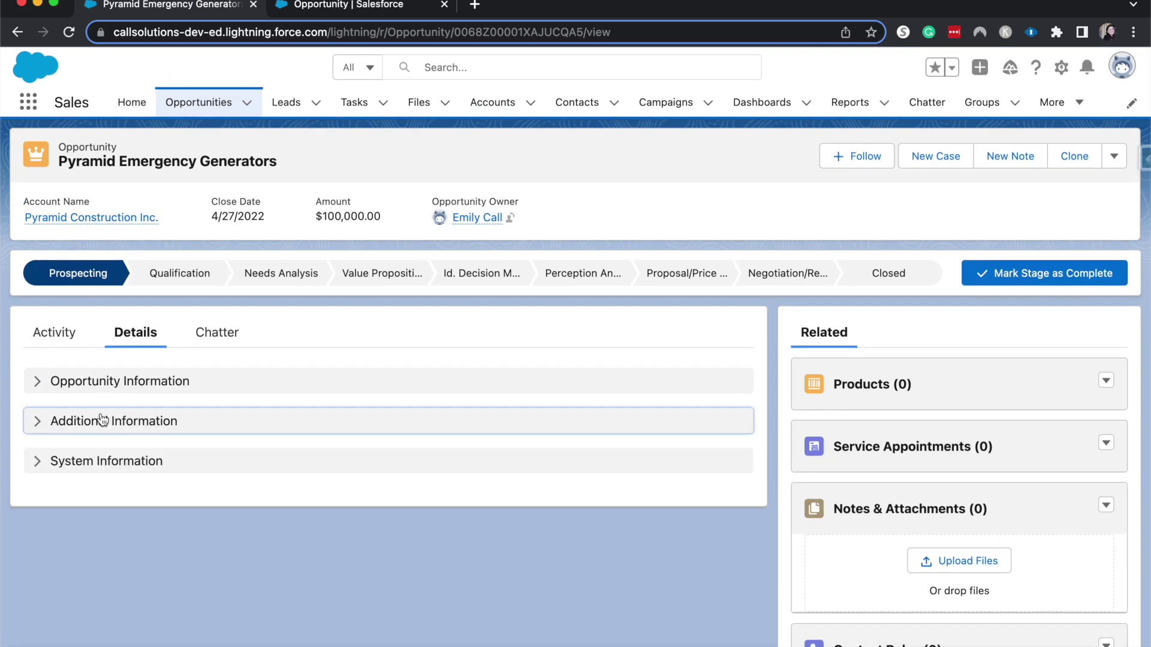
click(80, 383)
scroll(329, 473, down, 5)
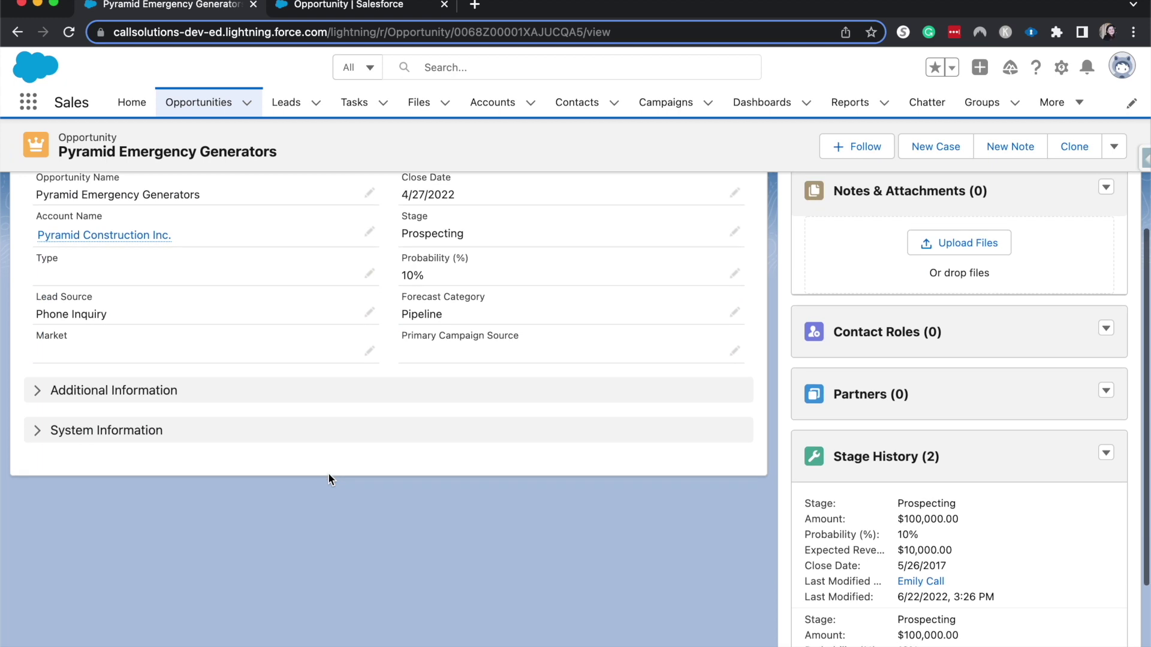
scroll(534, 513, up, 5)
scroll(534, 513, down, 3)
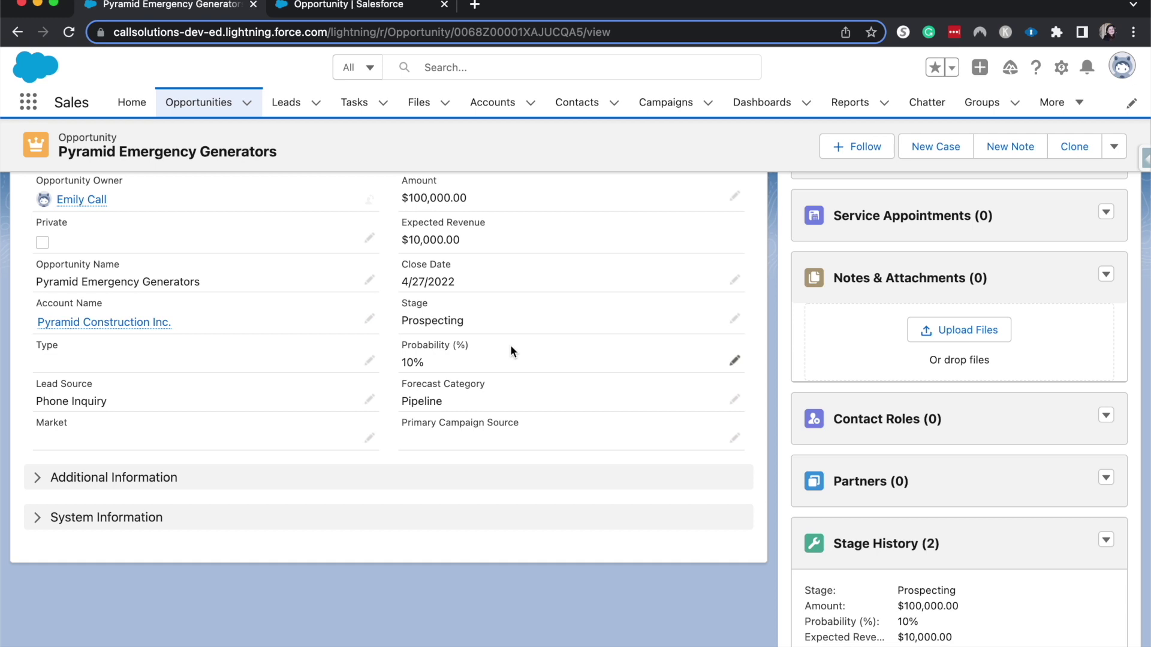
scroll(526, 293, up, 2)
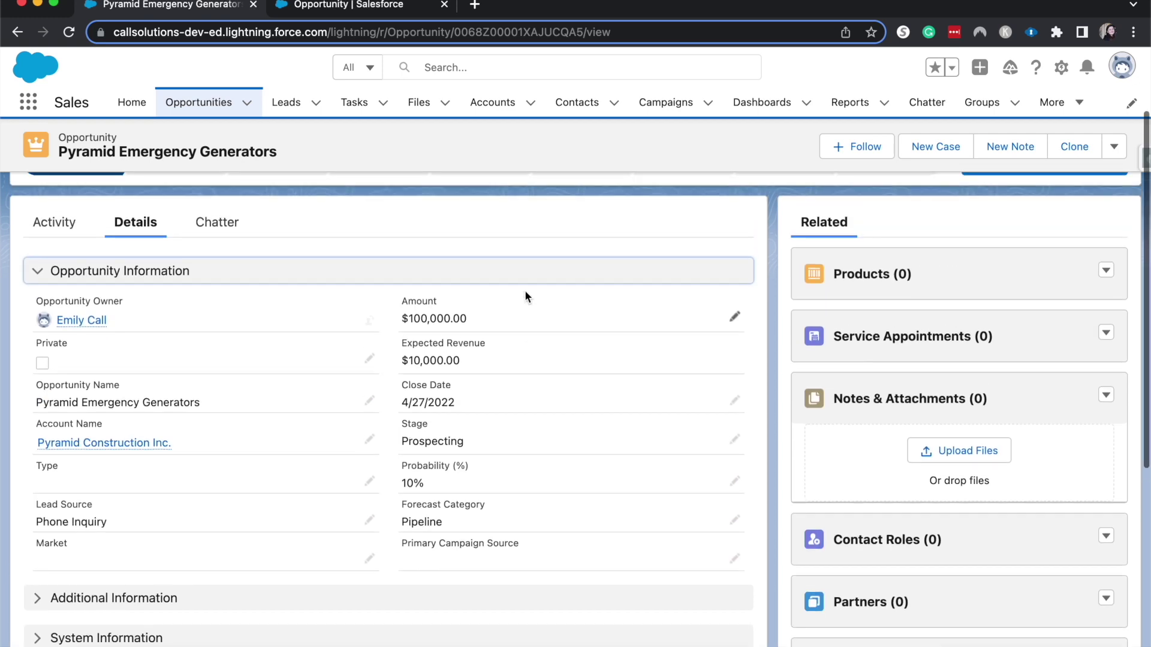